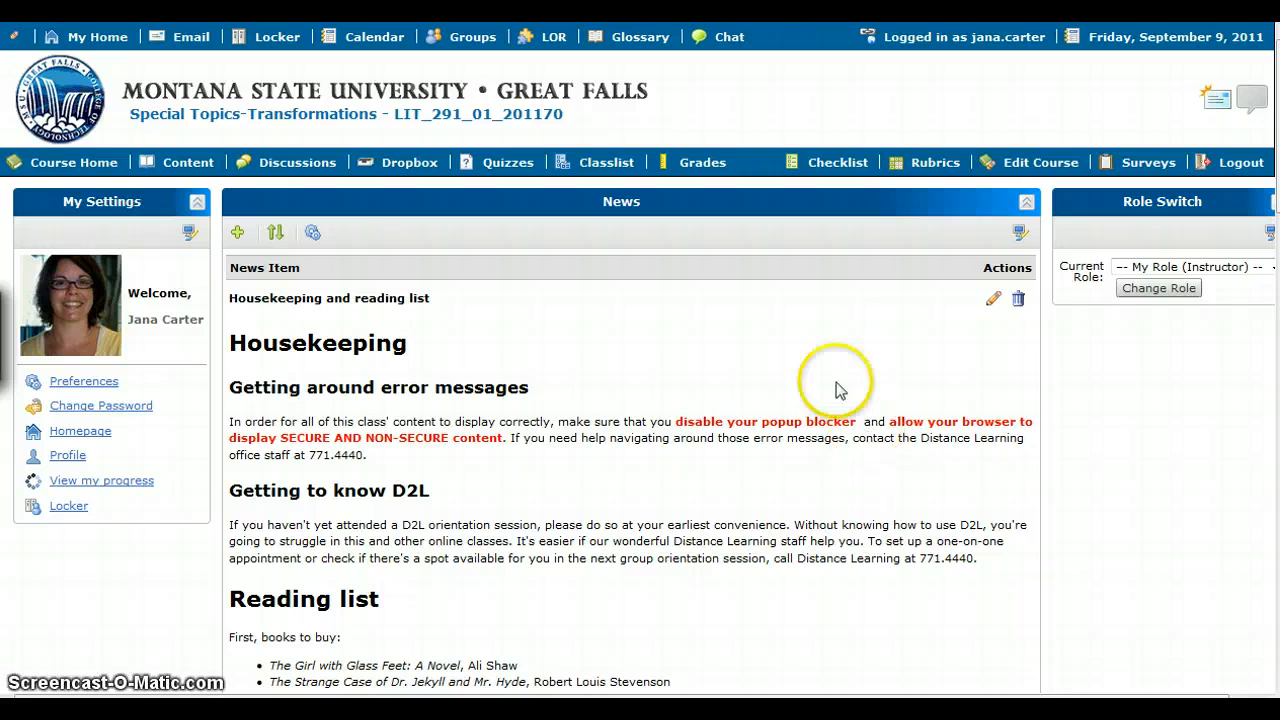
- Start a new rubric in the course's rubrics area and name it Test
left_click(936, 166)
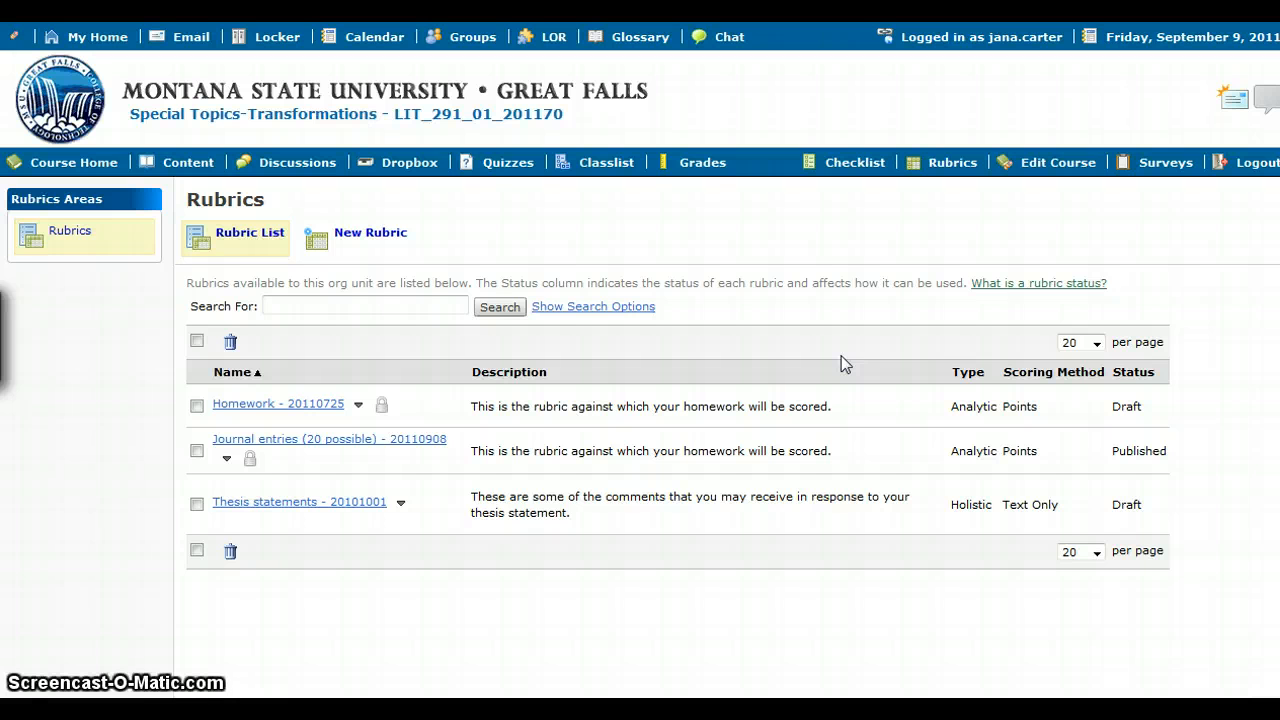
left_click(392, 240)
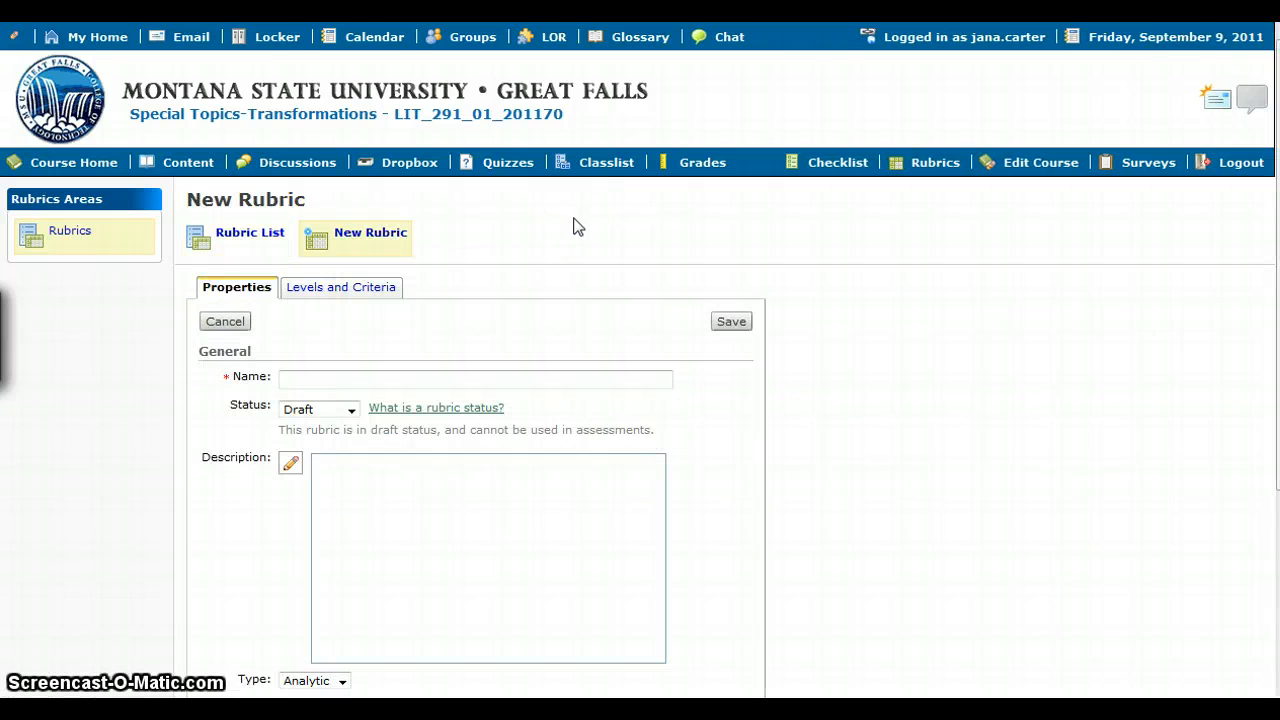
scroll(575, 227, "down", 3)
left_click(352, 149)
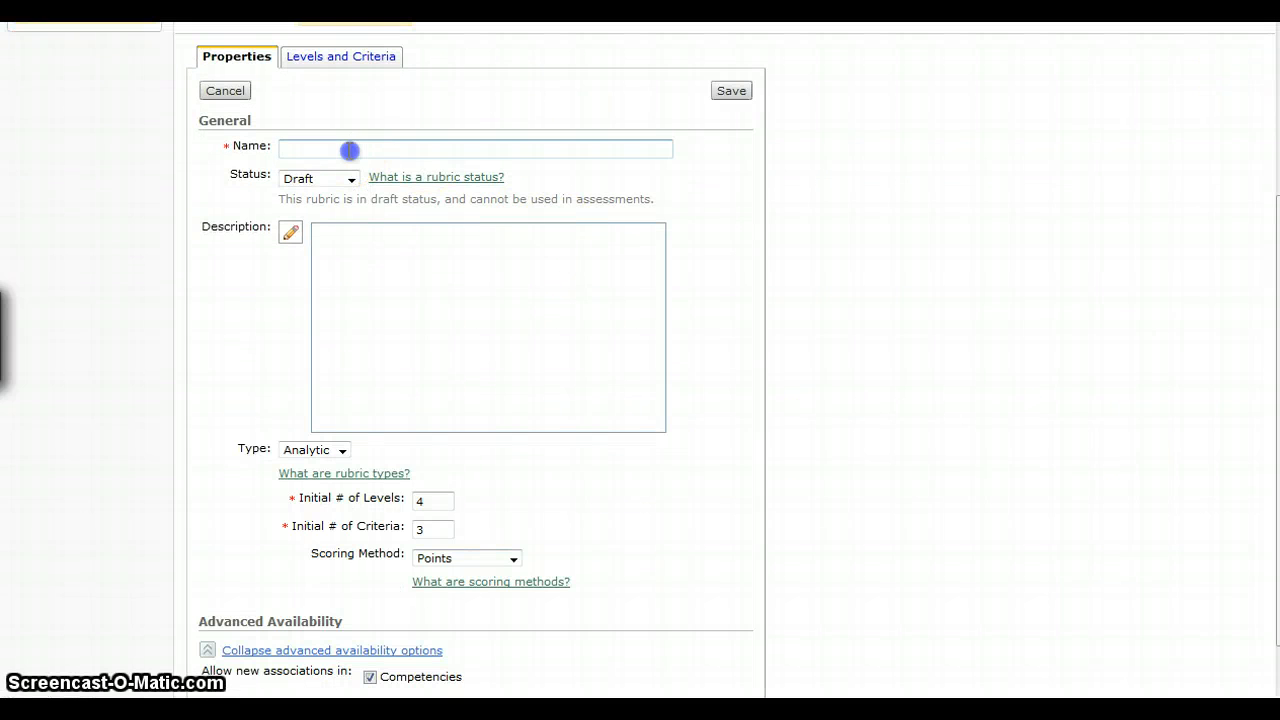
left_click(553, 149)
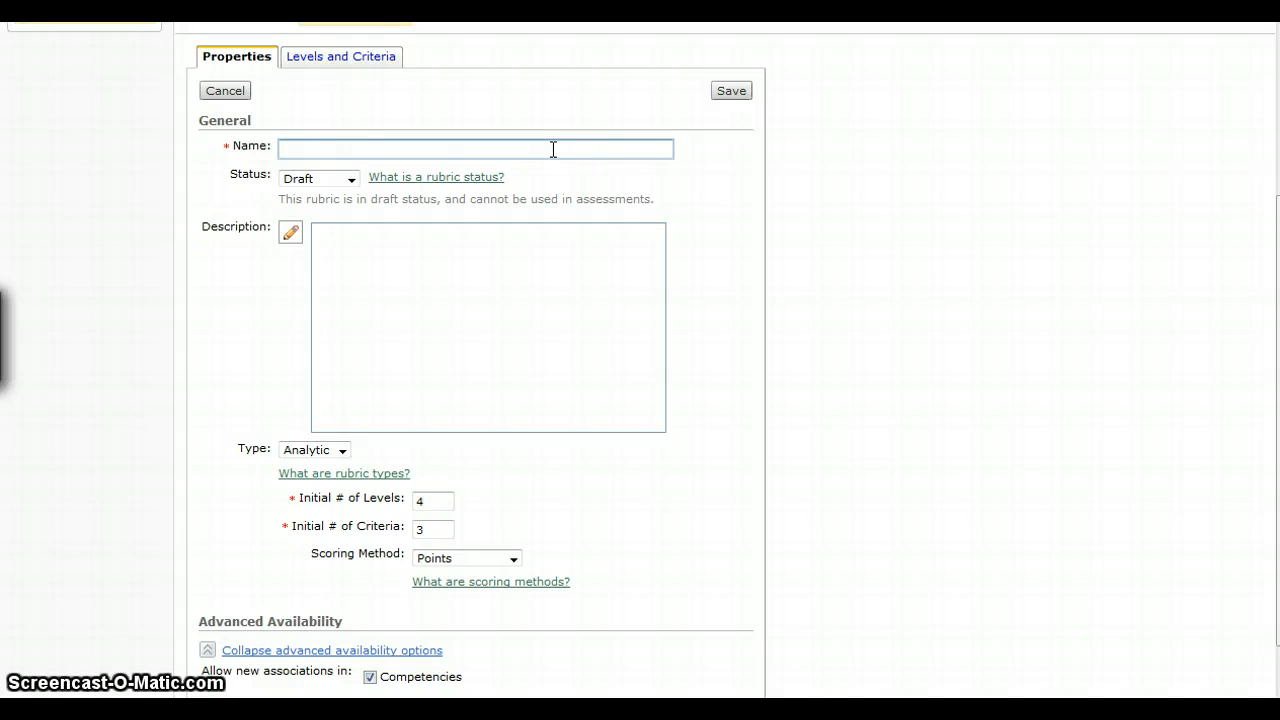
type("Test")
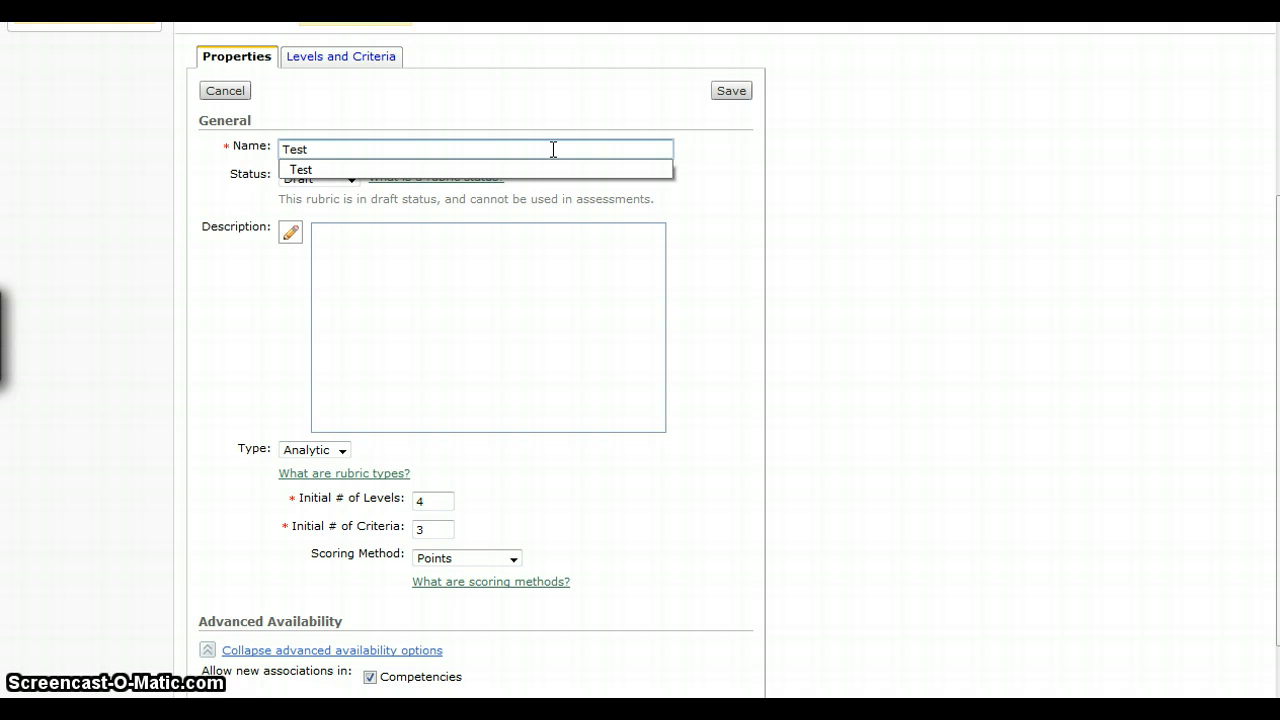
left_click(301, 151)
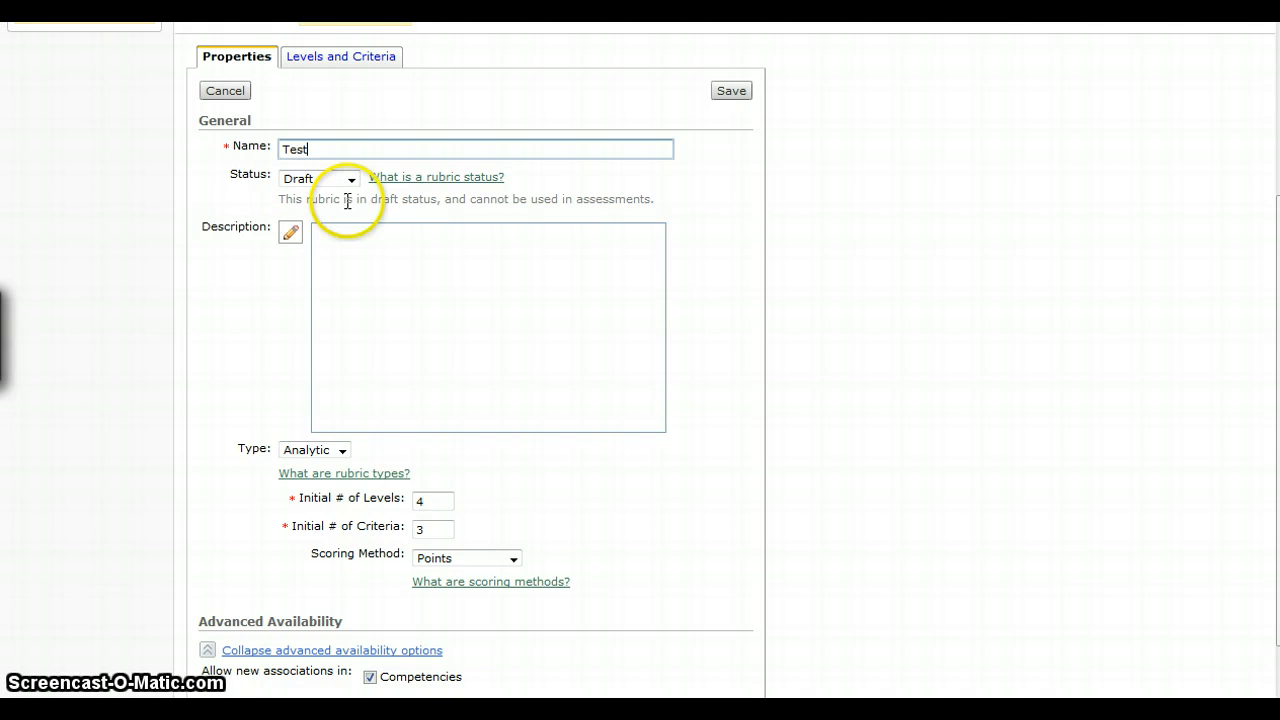
- Enter "Description - what the rubric is about/for" as the rubric's description
left_click(352, 323)
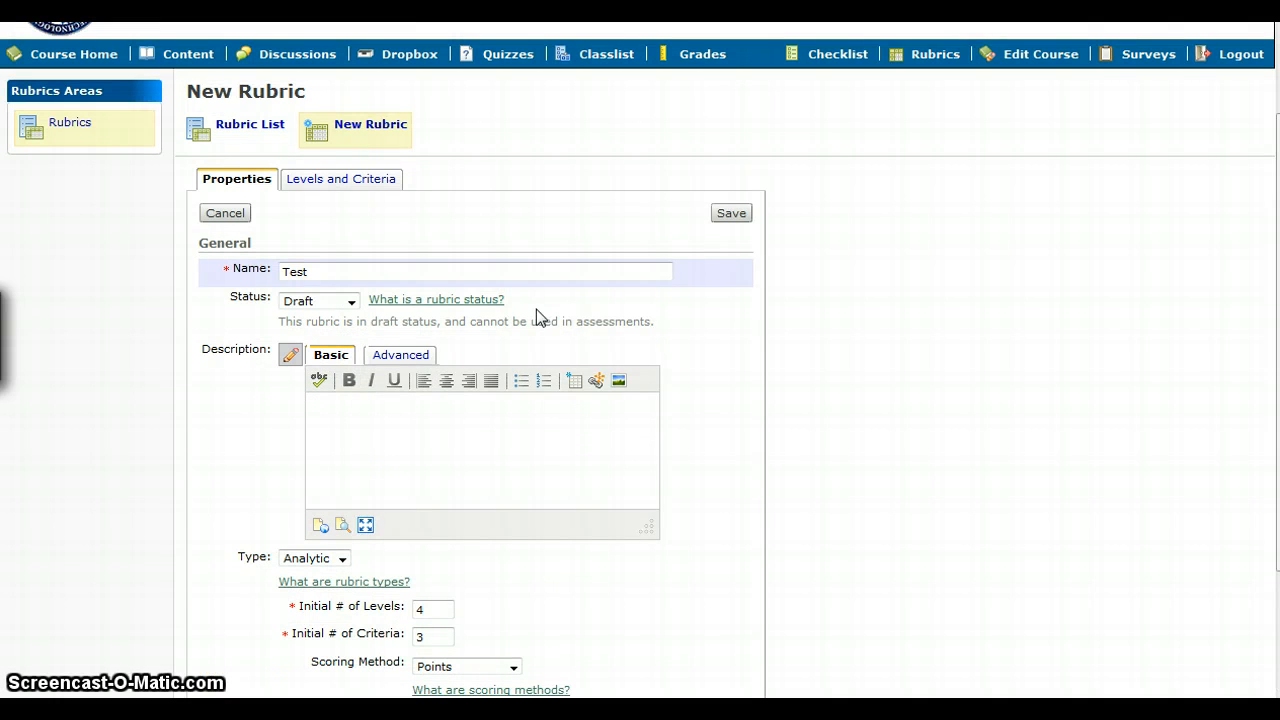
type("Description")
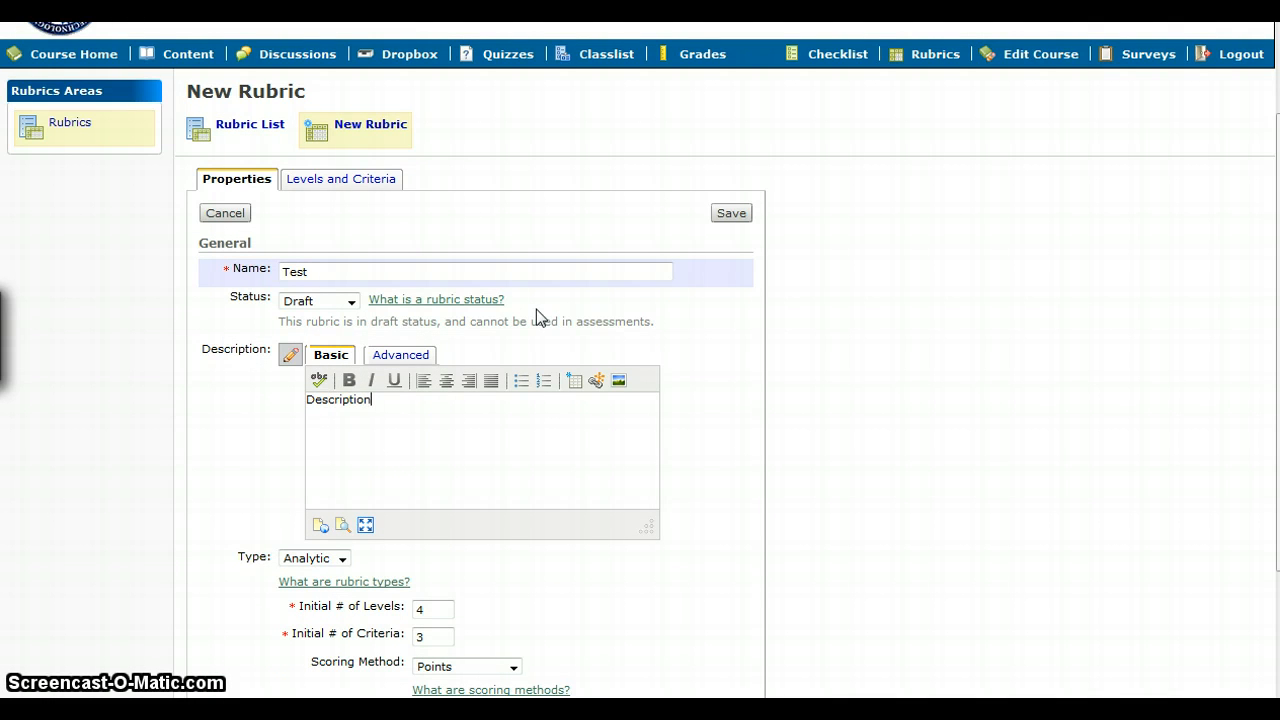
left_click(534, 318)
type("- ")
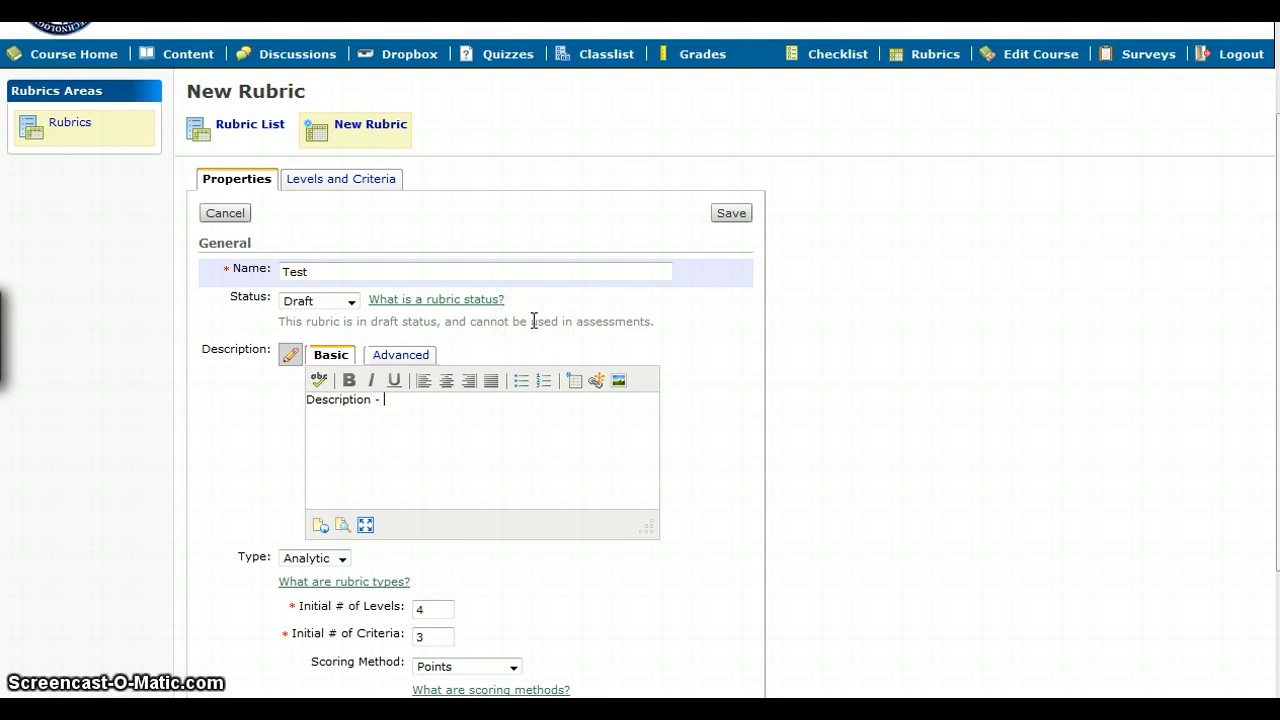
type("what the rubric is ab")
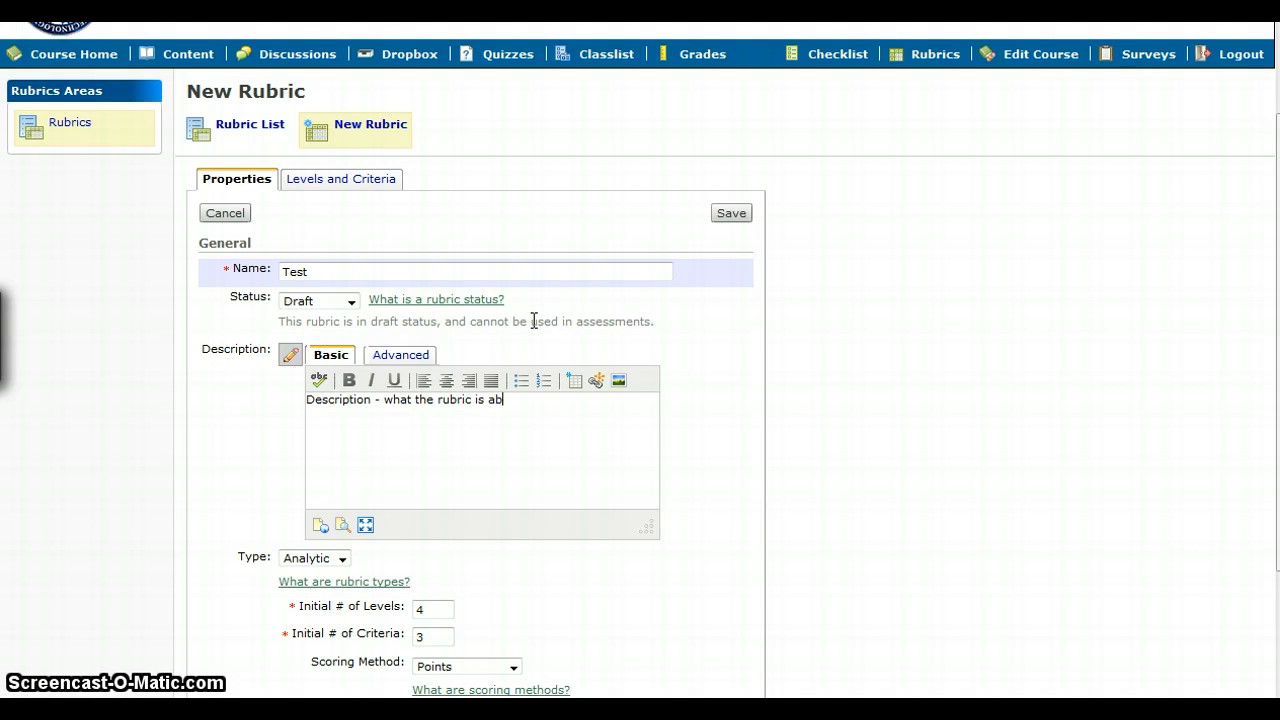
type("out/")
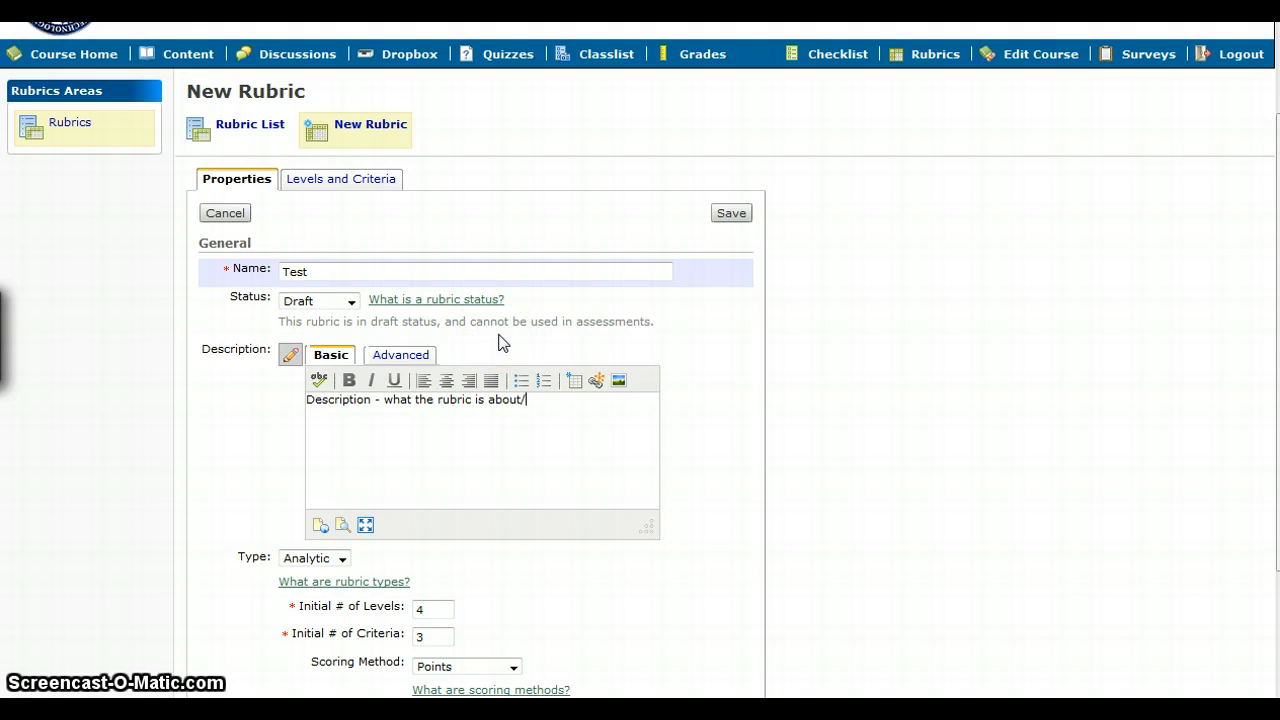
type("for")
- Set the analytic rubric's initial number of levels to 2 and its initial number of criteria to 2
scroll(1002, 394, "down", 3)
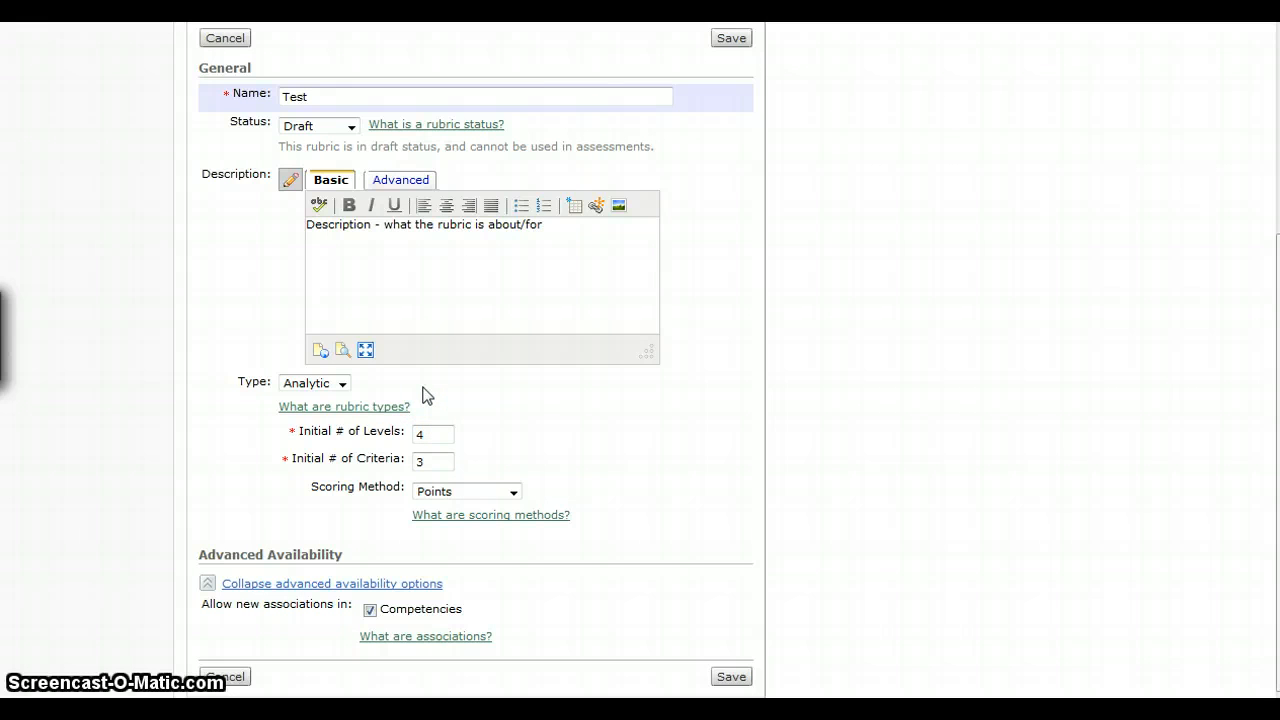
left_click_drag(443, 434, 388, 465)
type("2")
left_click(551, 408)
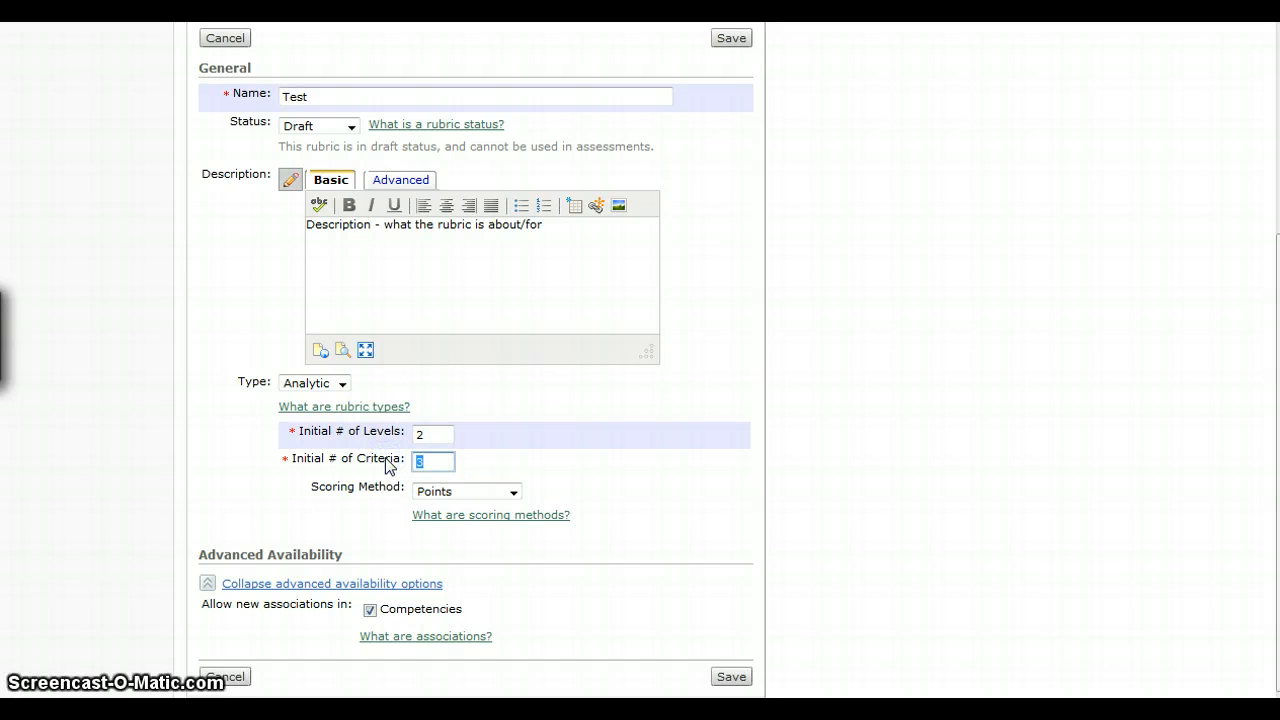
type("2")
left_click(637, 437)
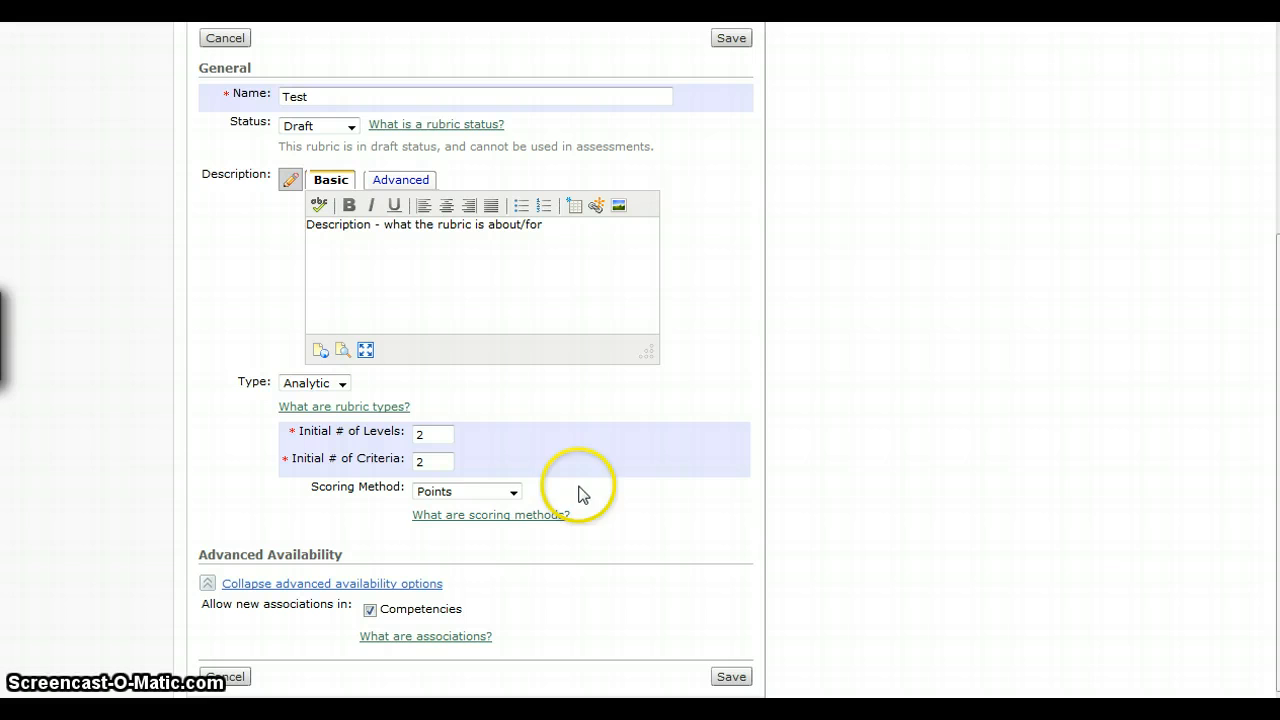
- Choose Points as the scoring method and save the new rubric
left_click(509, 491)
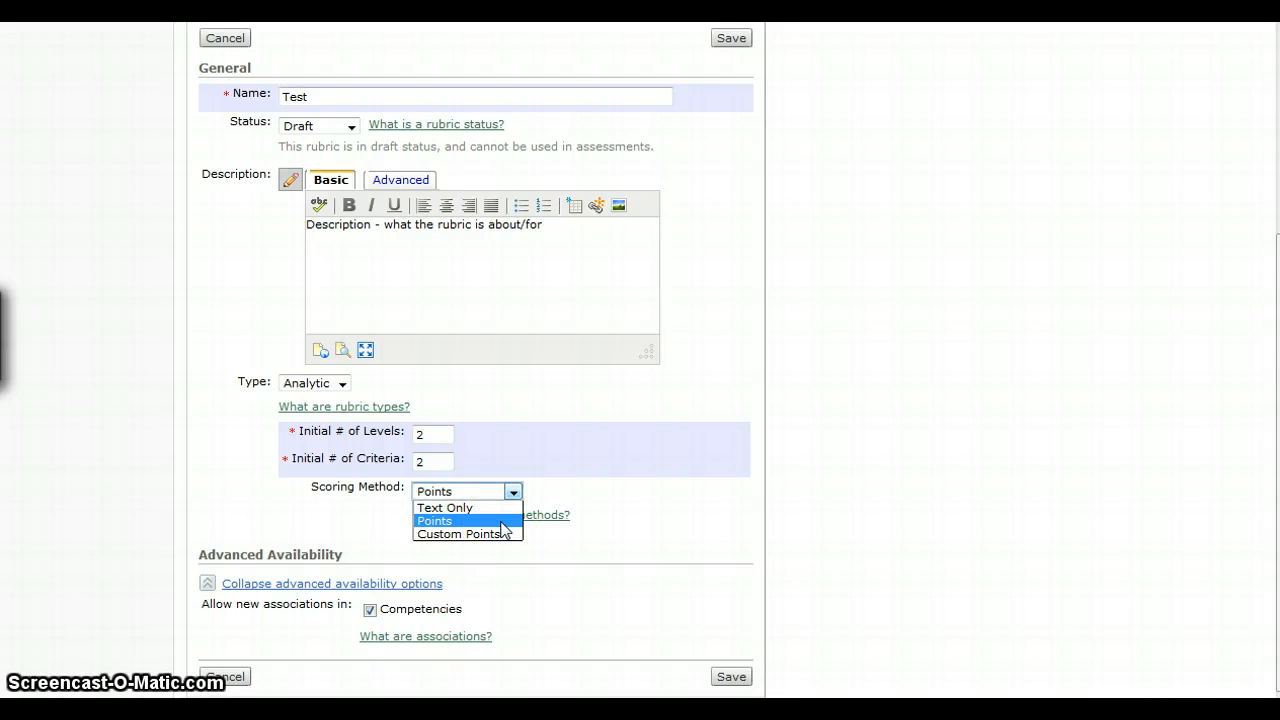
left_click(503, 521)
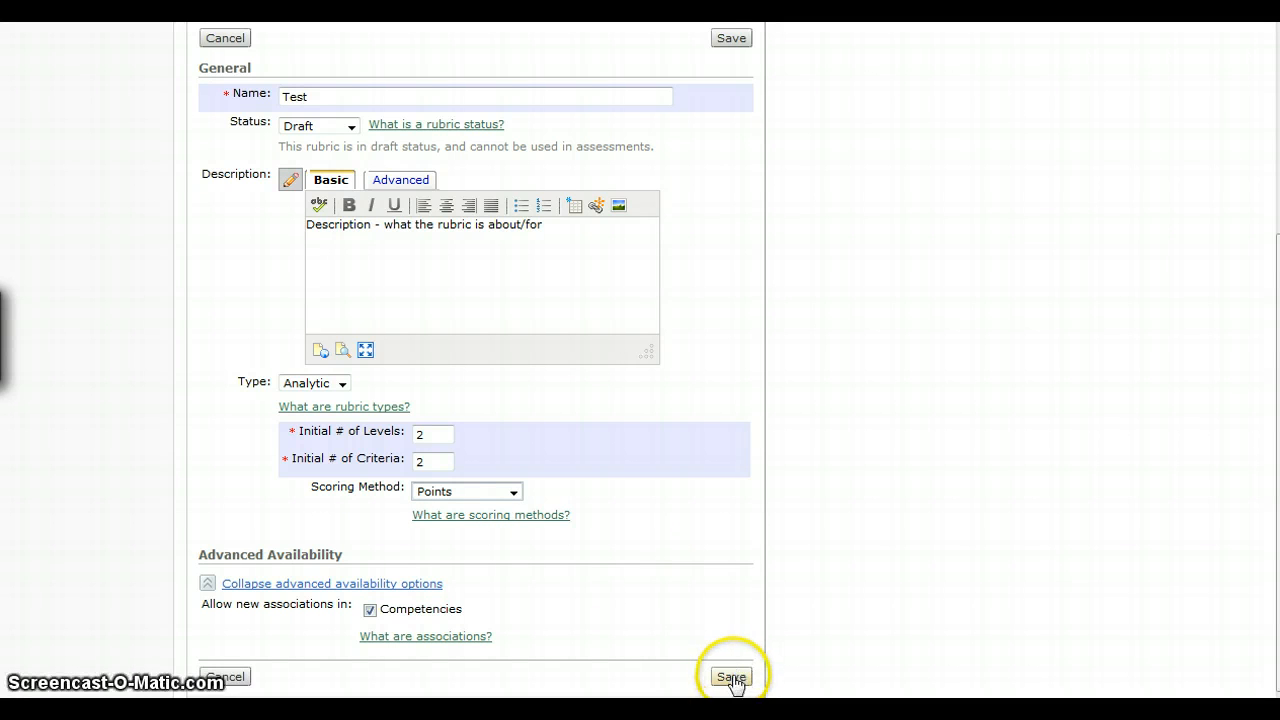
left_click(731, 677)
left_click(943, 455)
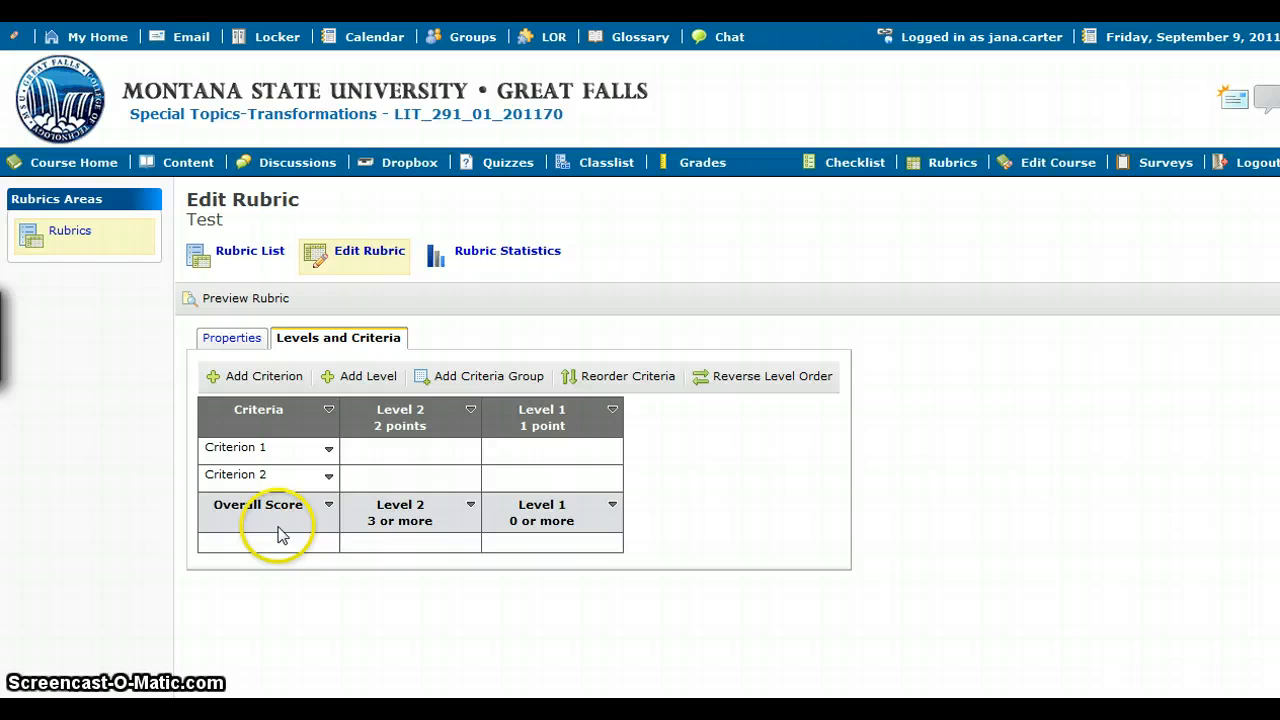
- Edit the criteria group, renaming the 2-point level to A and the 1-point level to F
left_click(329, 410)
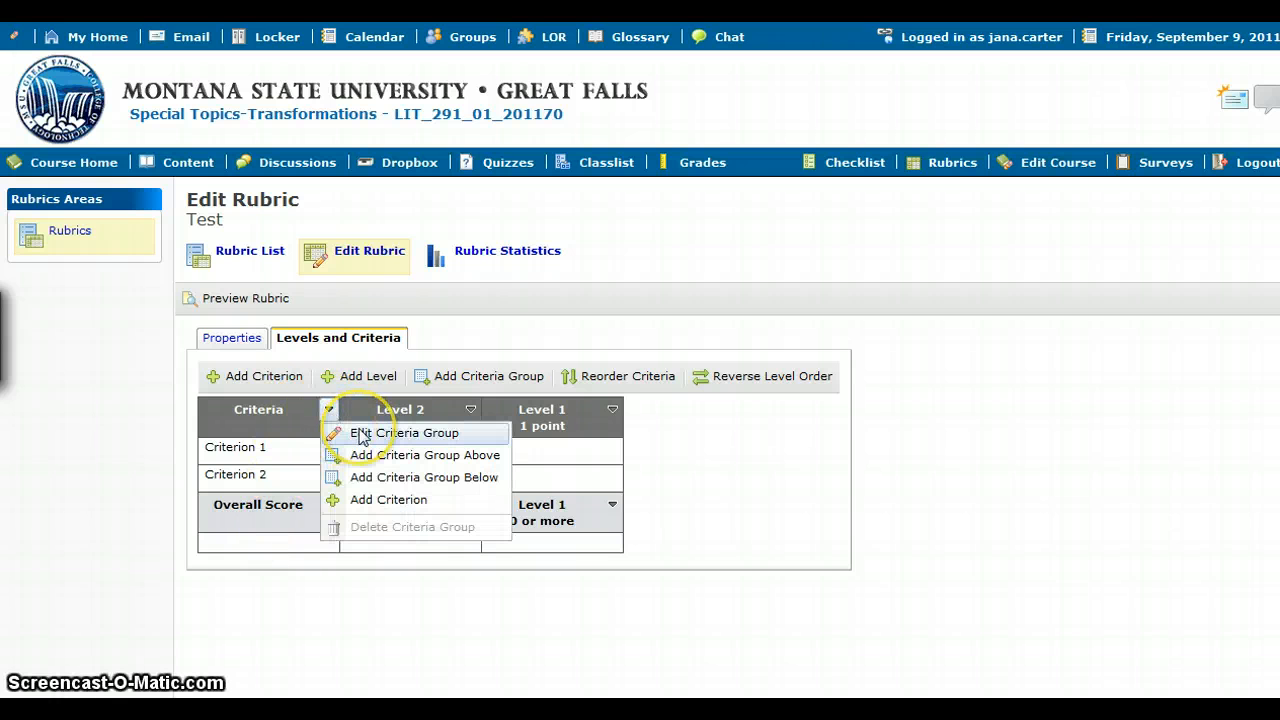
left_click(480, 442)
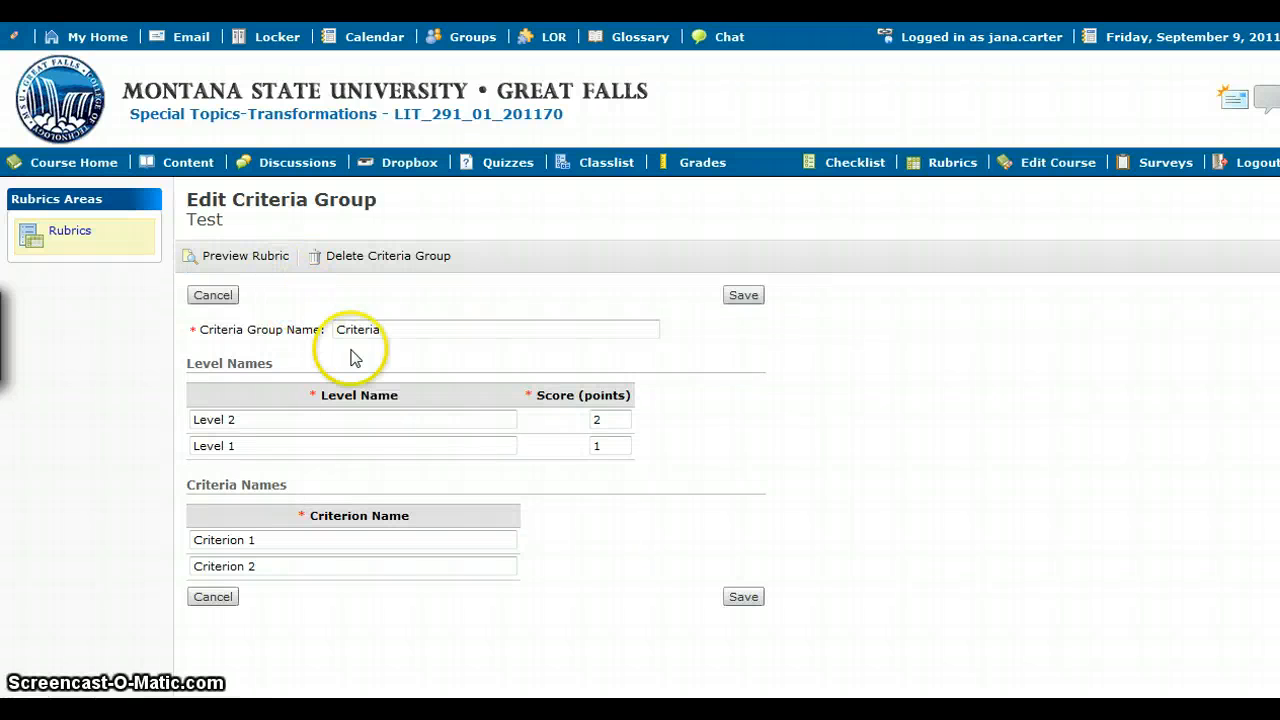
left_click(181, 420)
key("ctrl+a")
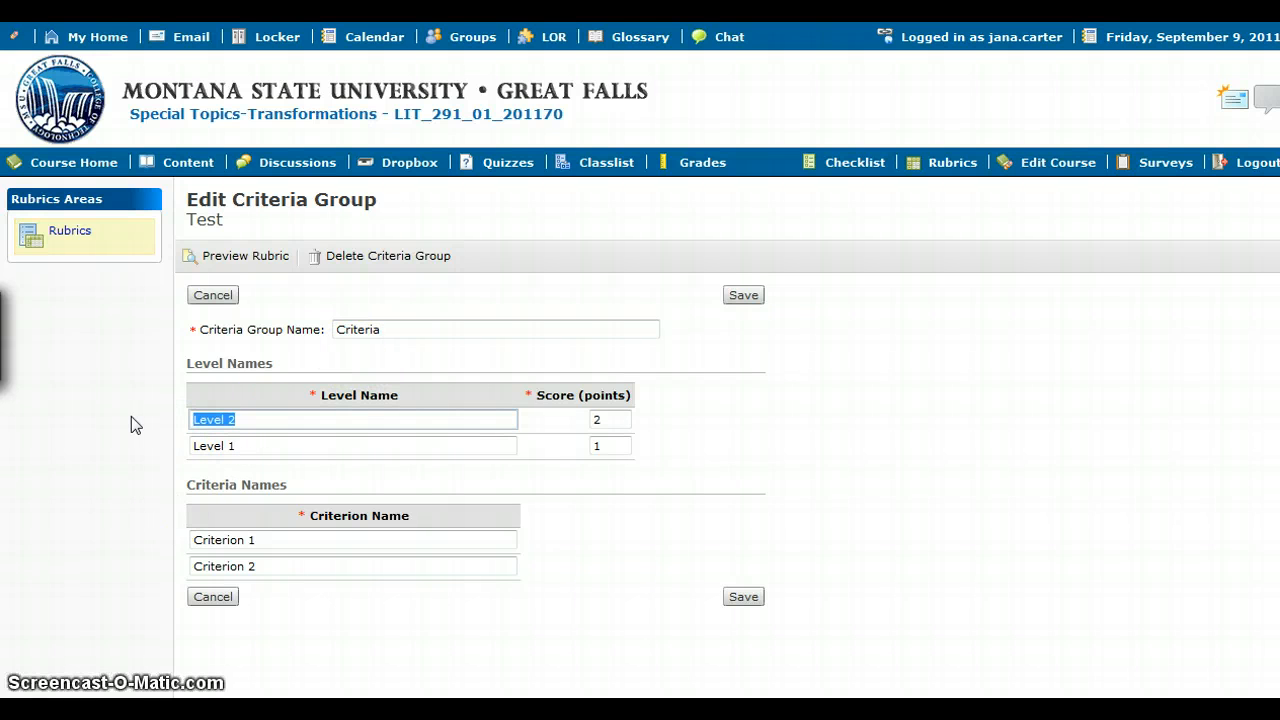
type("A")
left_click(131, 416)
left_click_drag(236, 445, 91, 437)
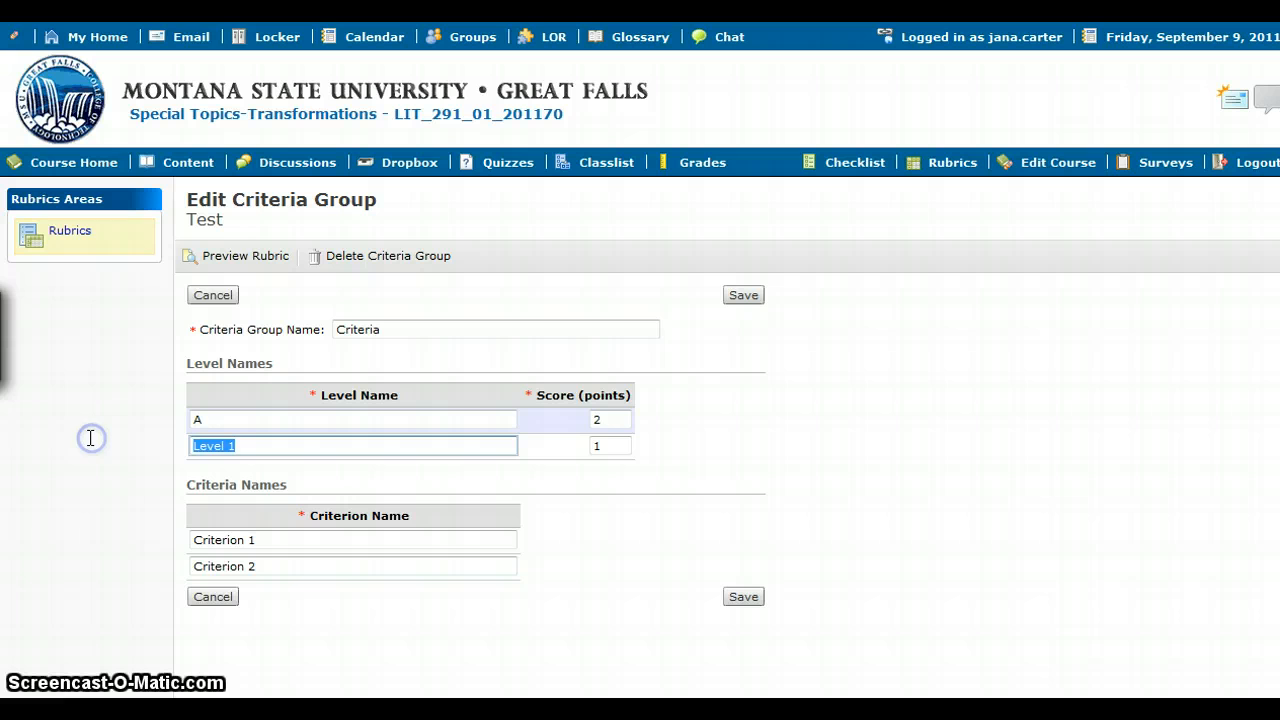
type("F")
left_click(80, 417)
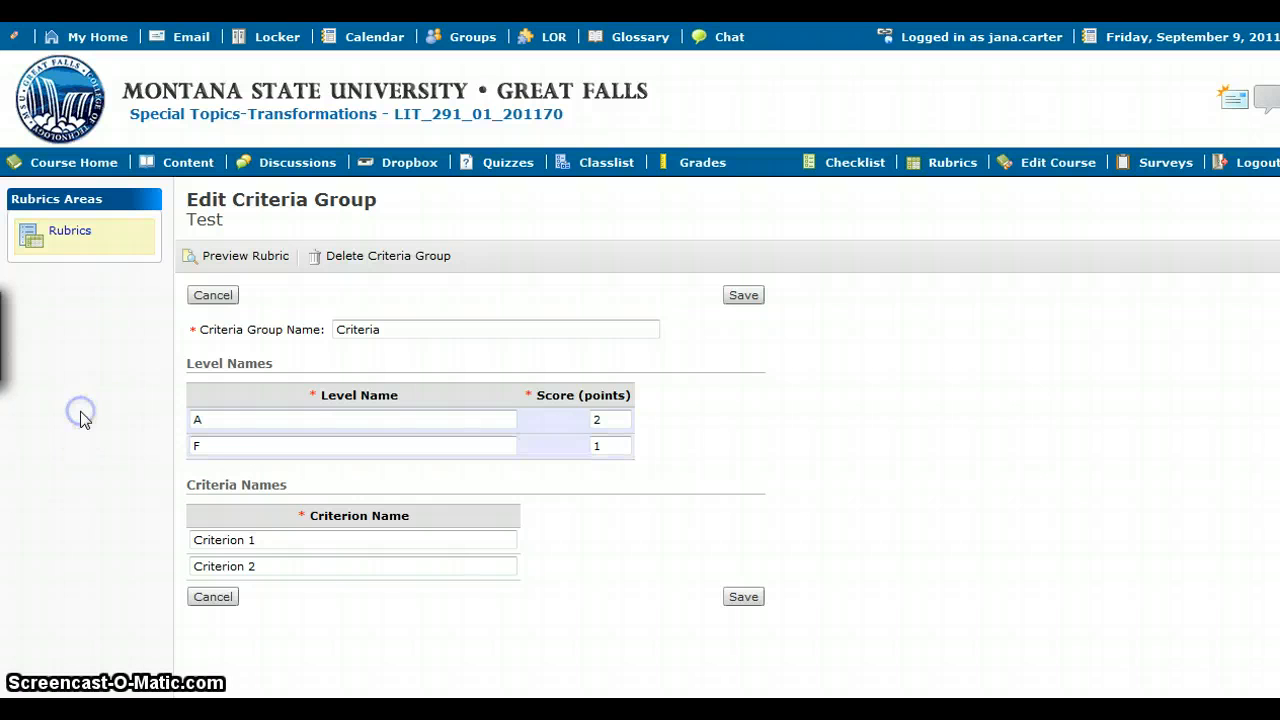
- Rename the two criteria to Wealth and Beauty, and save the criteria group
left_click(234, 540)
left_click_drag(294, 537, 49, 526)
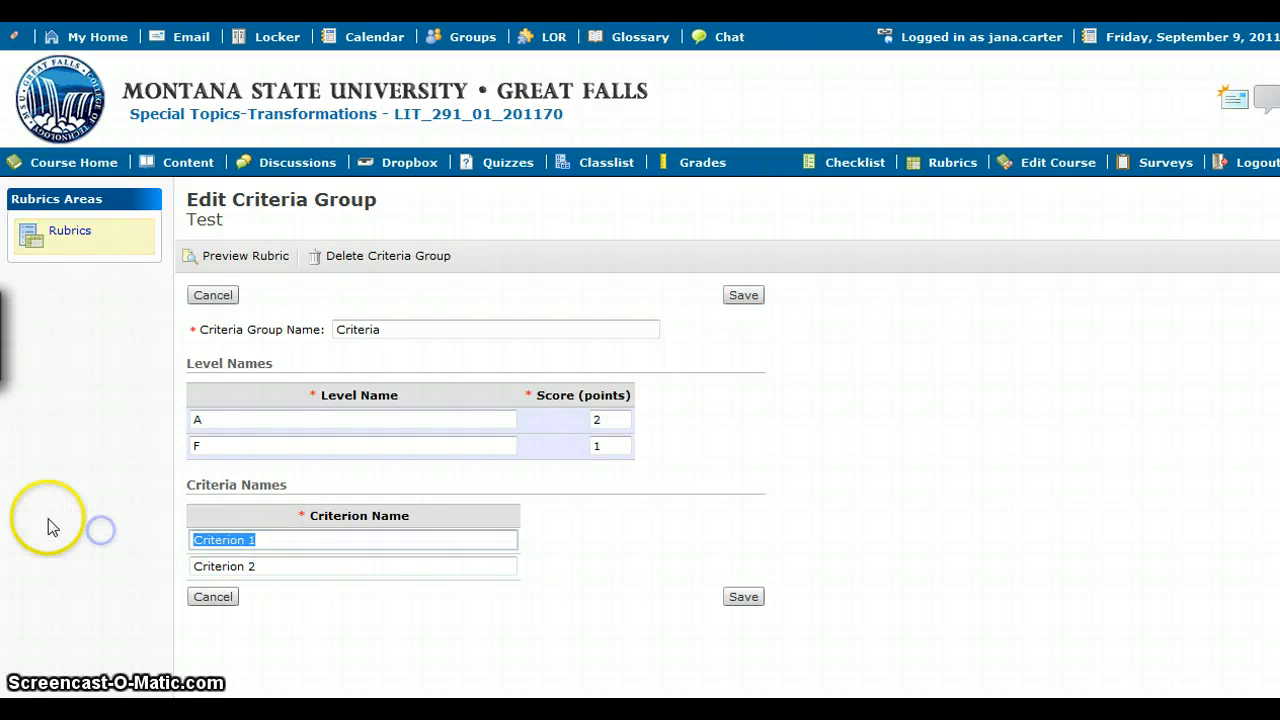
type("Wealth")
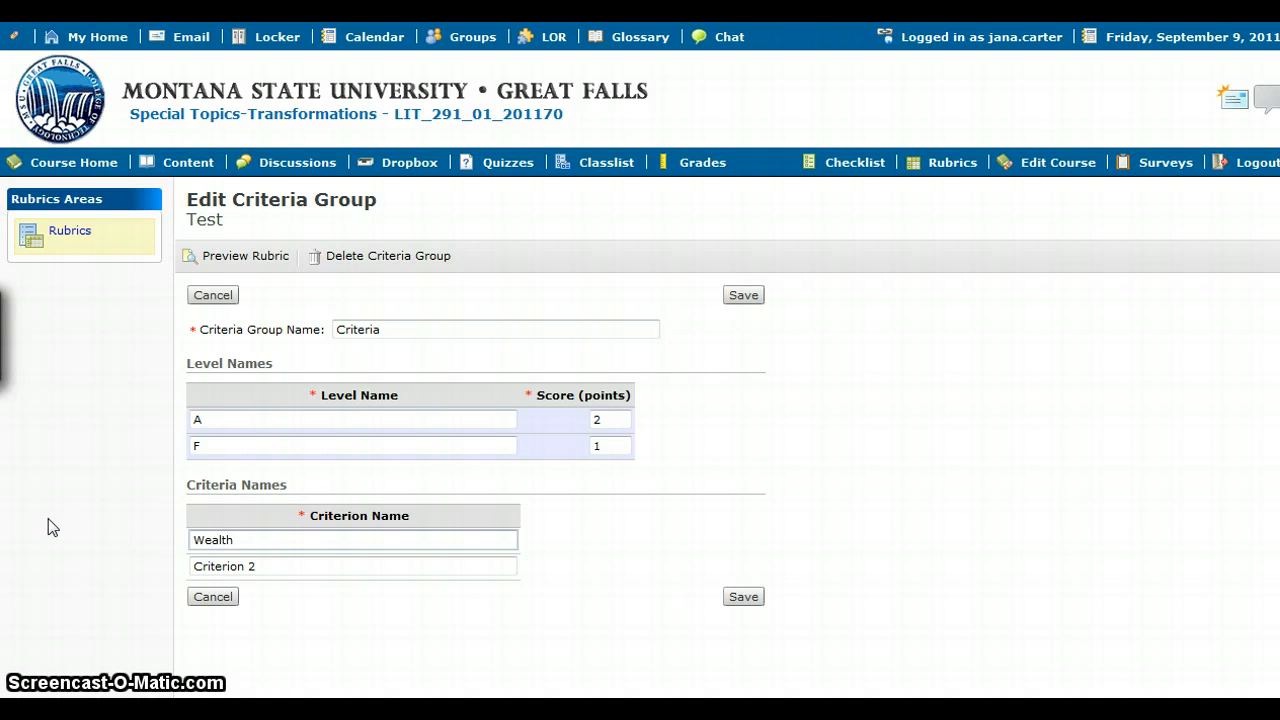
left_click(60, 512)
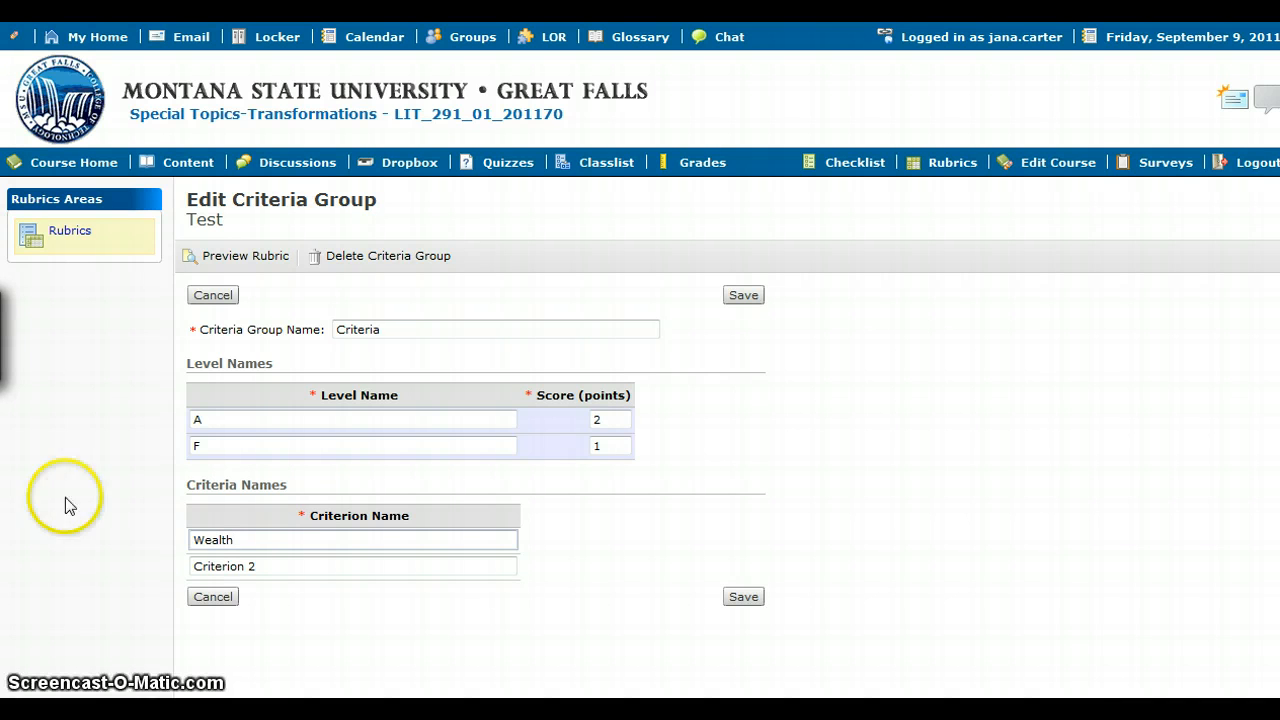
left_click_drag(294, 563, 135, 560)
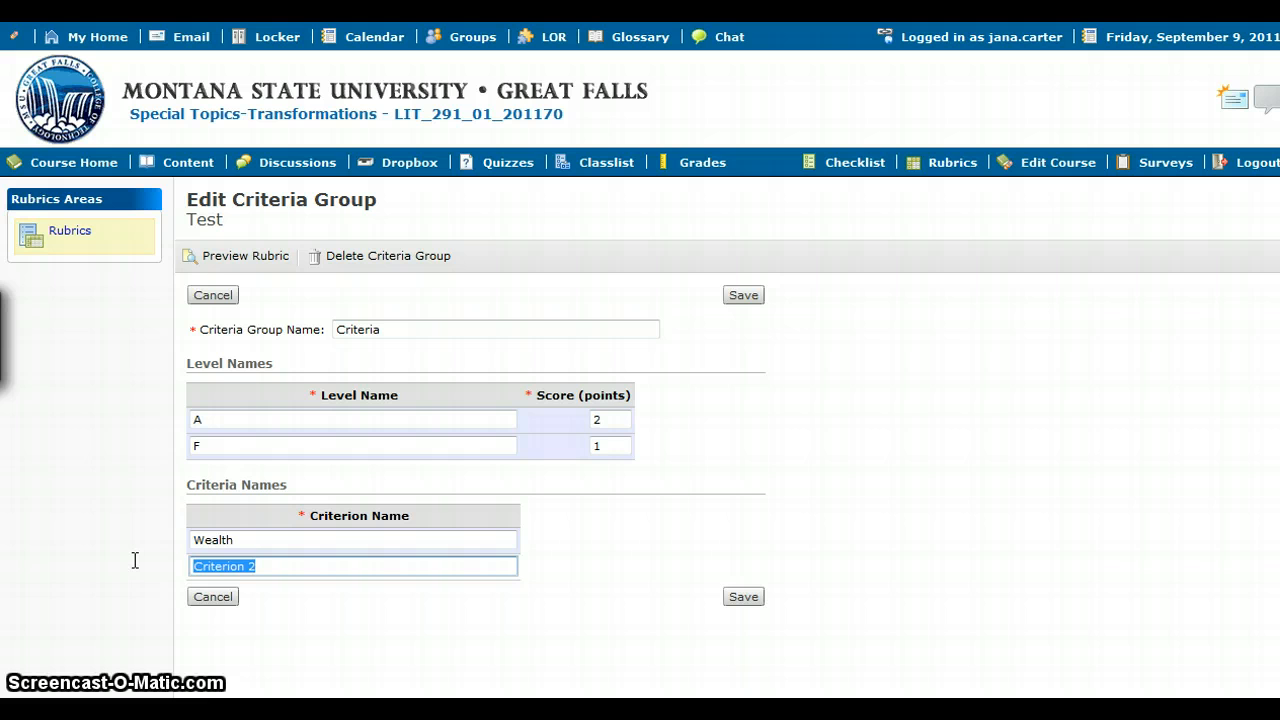
type("Beauty")
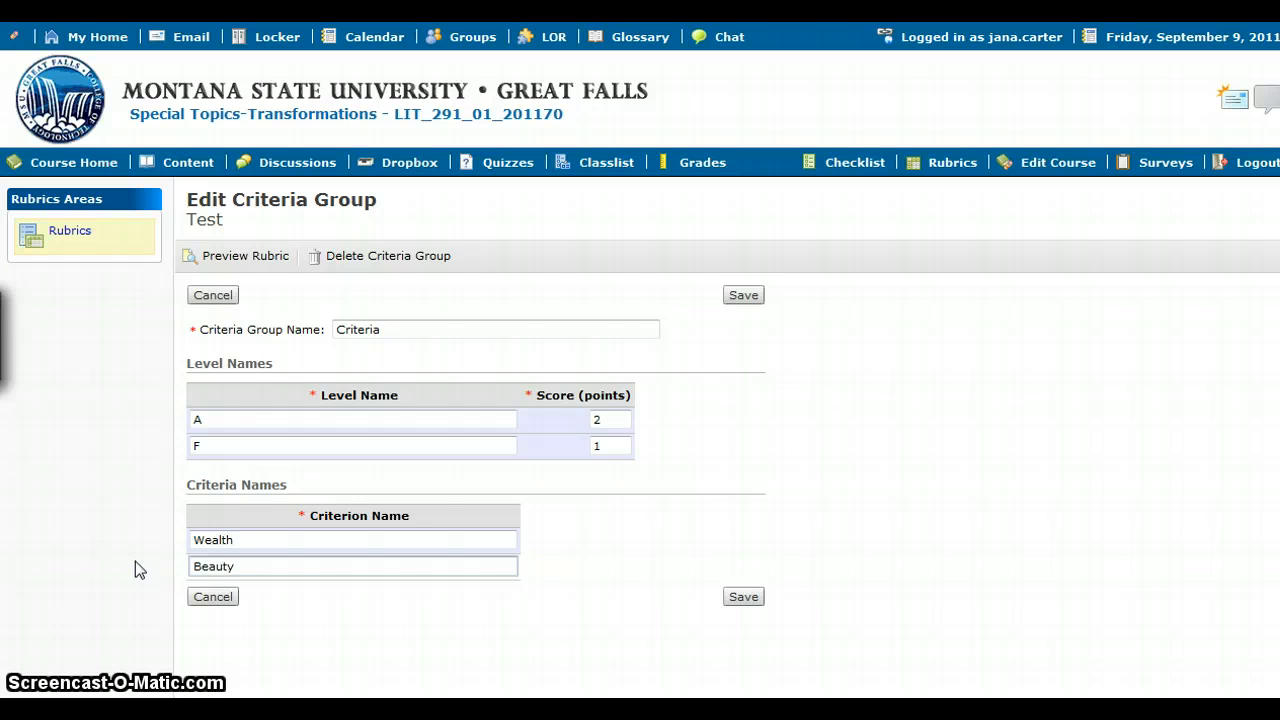
left_click(737, 605)
left_click(749, 600)
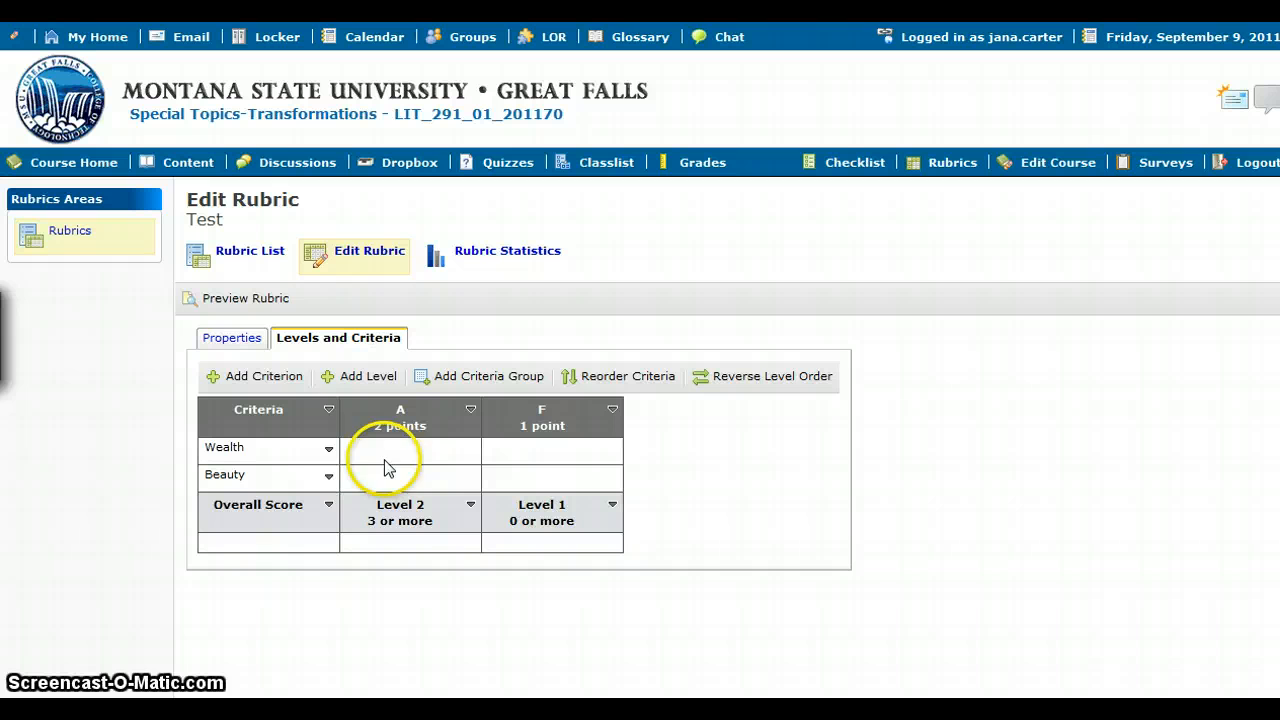
- Edit the Wealth criterion and enter "Millionaire" as the description for level A
left_click(329, 452)
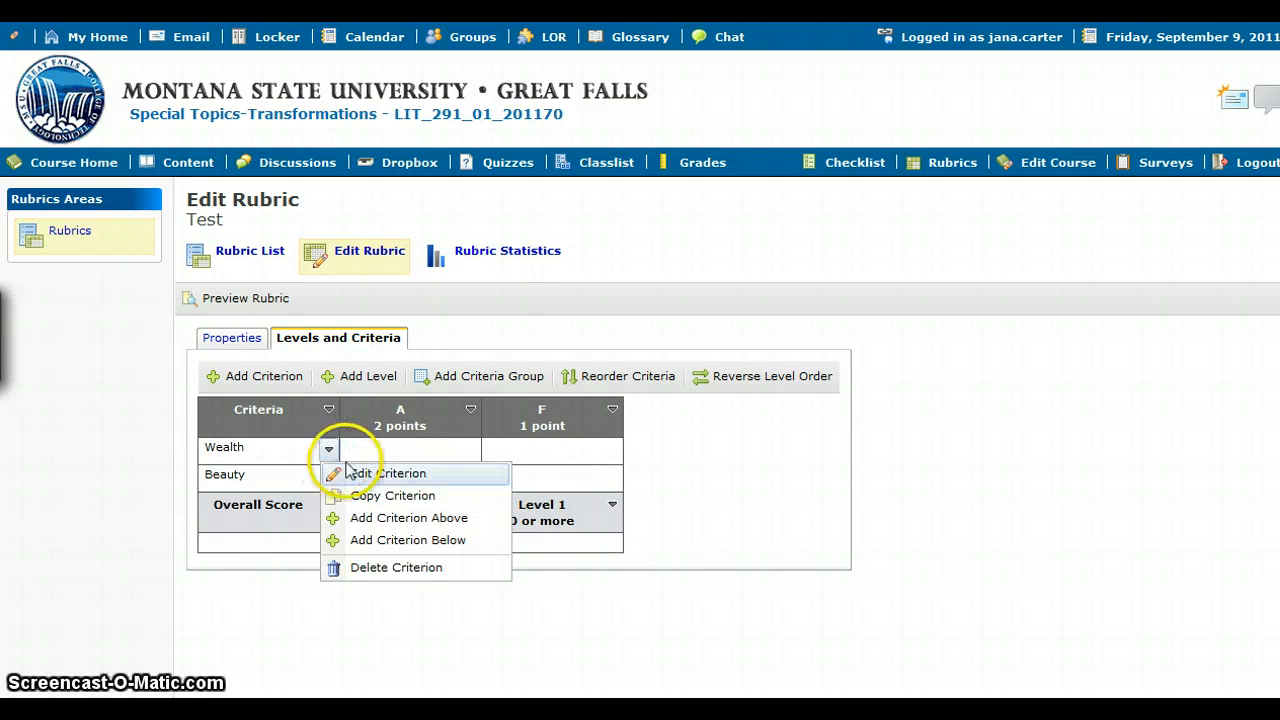
left_click(388, 474)
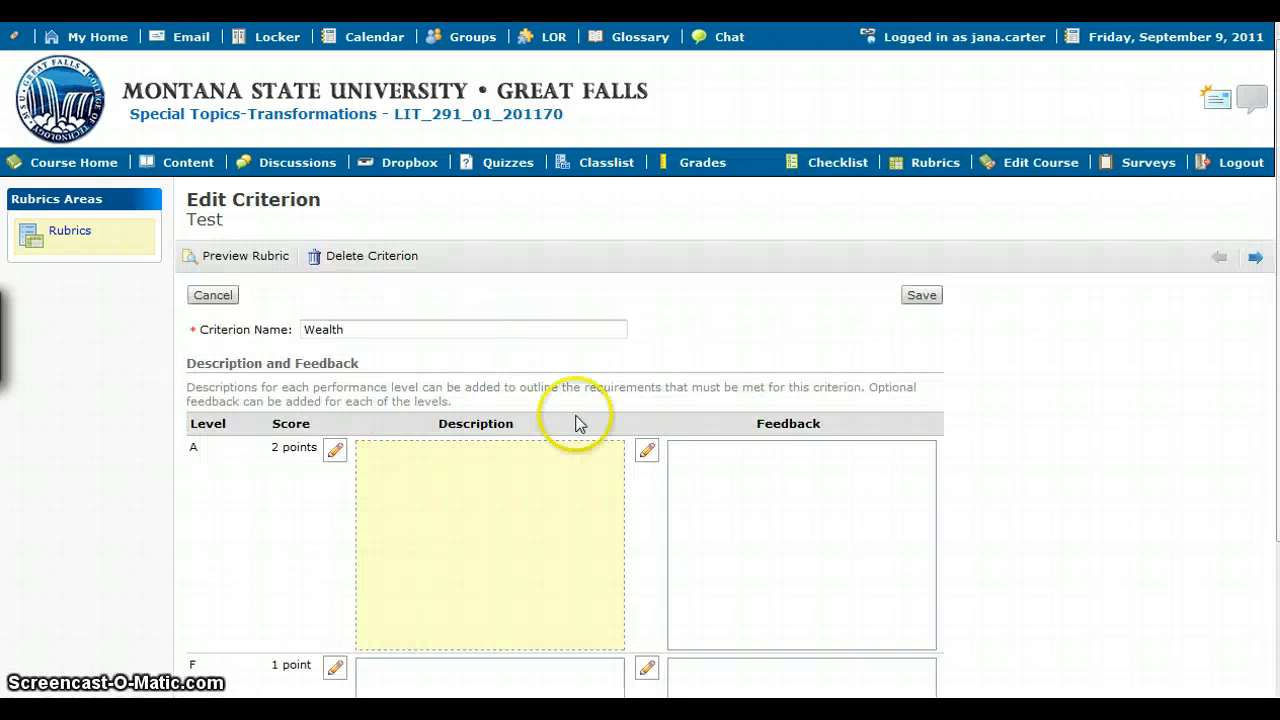
scroll(1181, 455, "down", 2)
scroll(1179, 459, "up", 2)
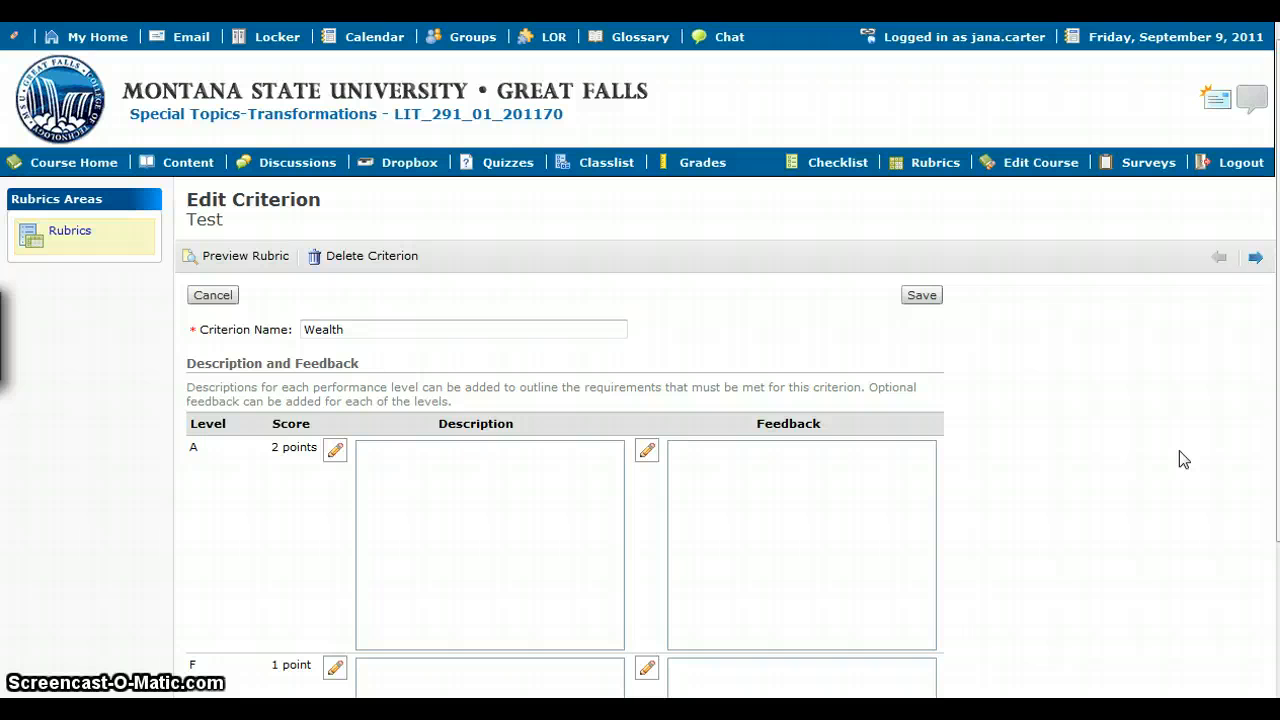
scroll(1178, 450, "down", 2)
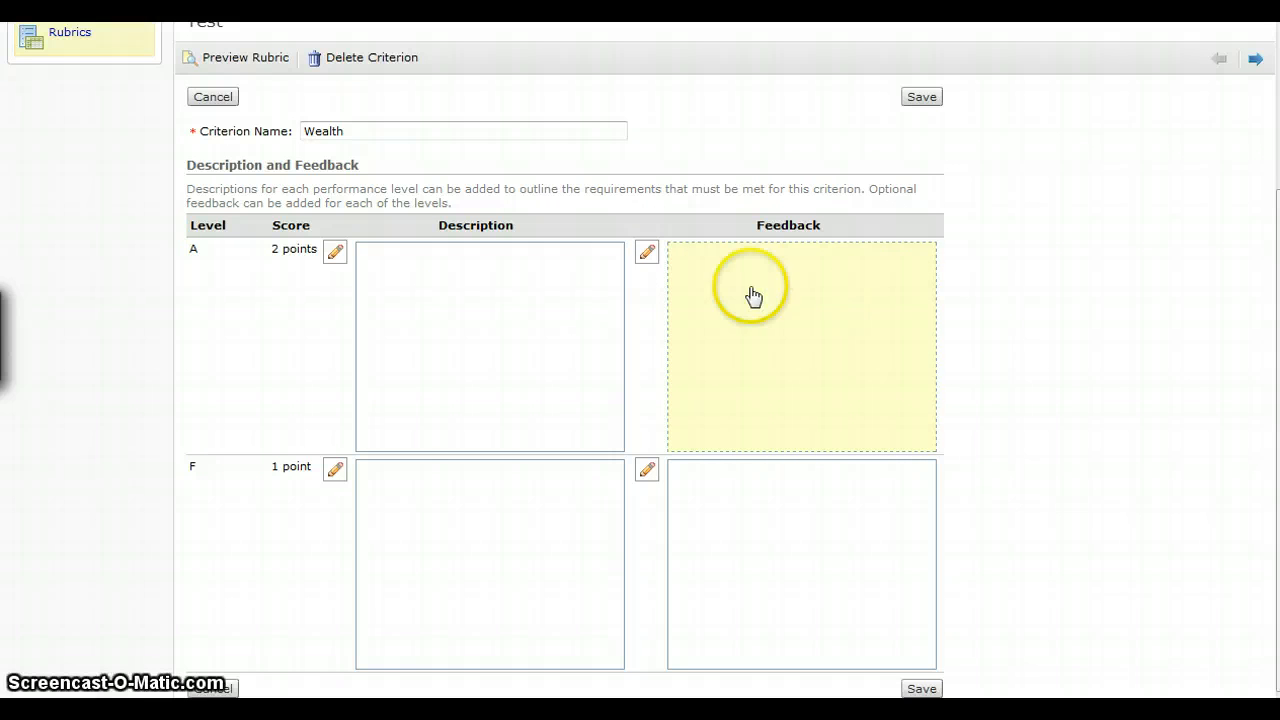
left_click(472, 314)
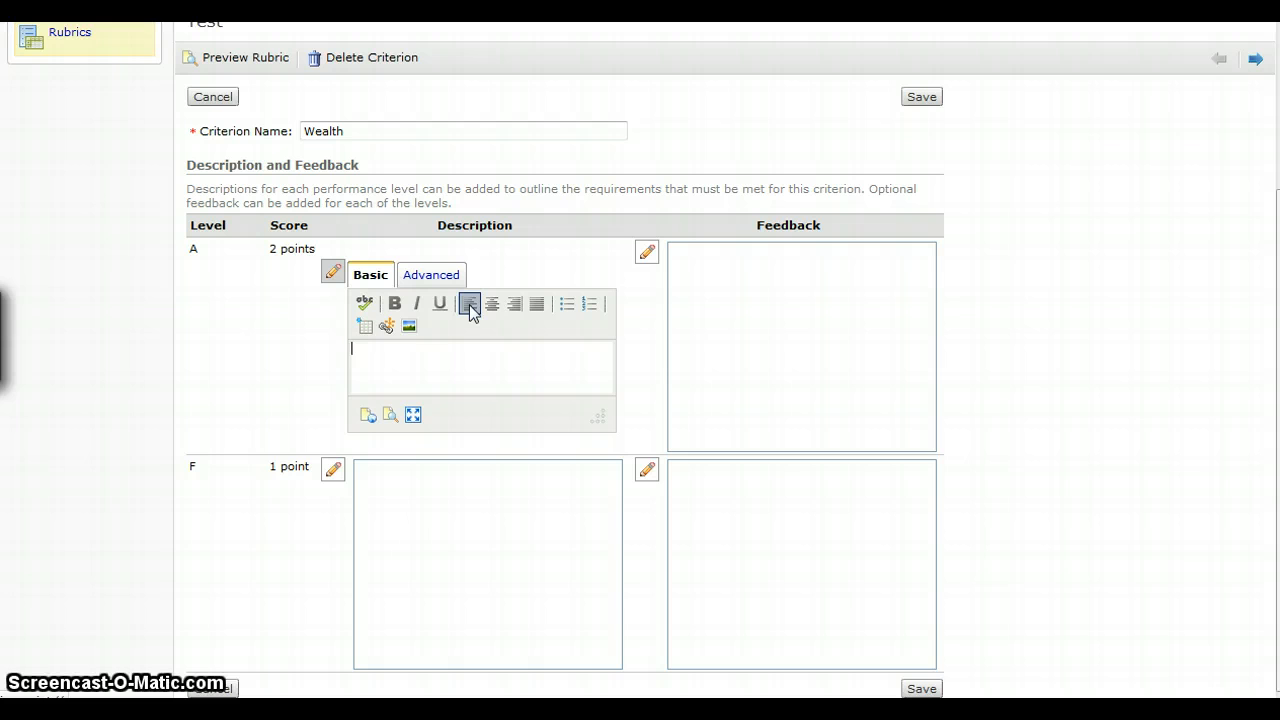
type("Millionaire")
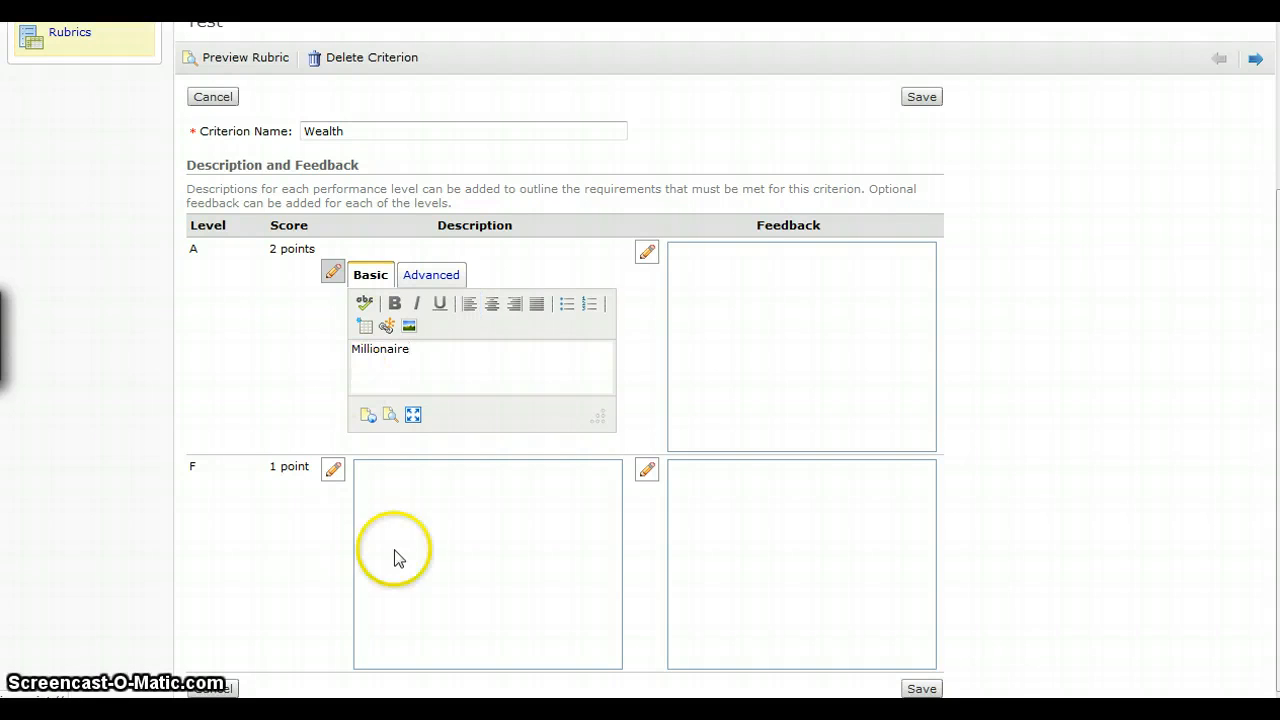
- Enter "Dirt poor" as the Wealth criterion's description for level F
left_click(486, 517)
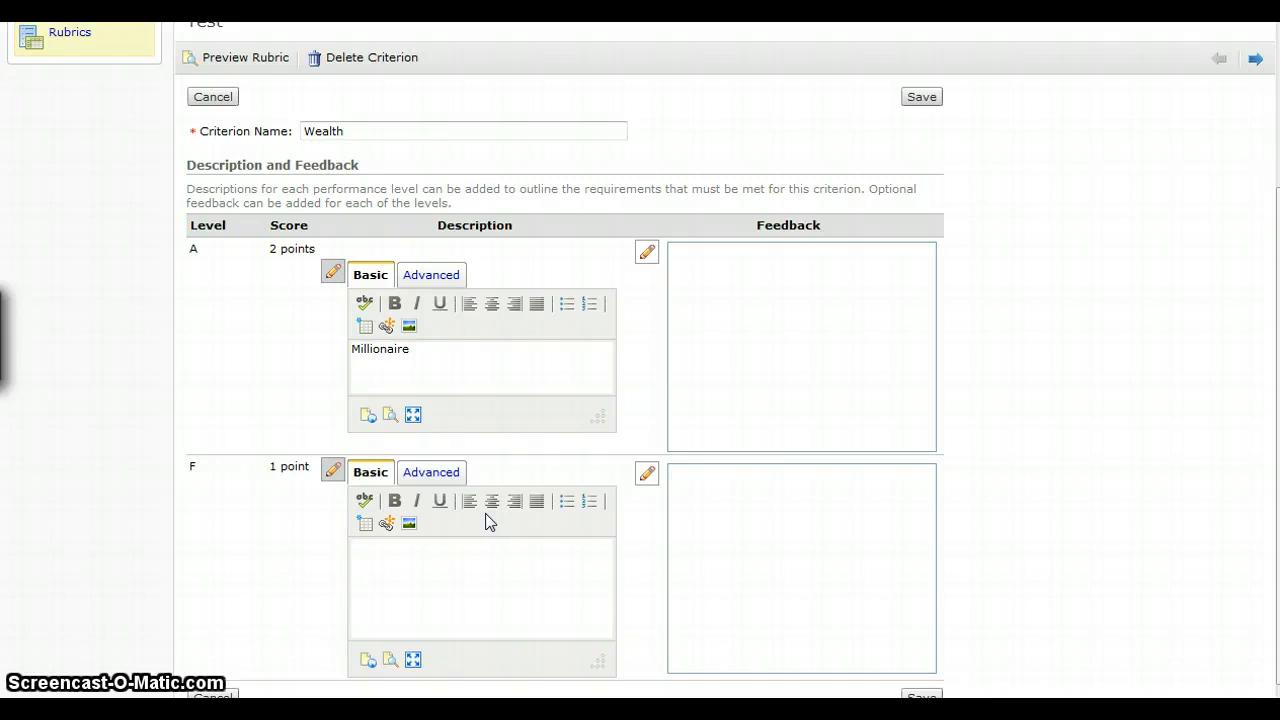
type("Poverty s")
key("BackSpace")
key("BackSpace")
key("BackSpace")
key("BackSpace")
key("BackSpace")
key("BackSpace")
key("BackSpace")
key("BackSpace")
type("oor")
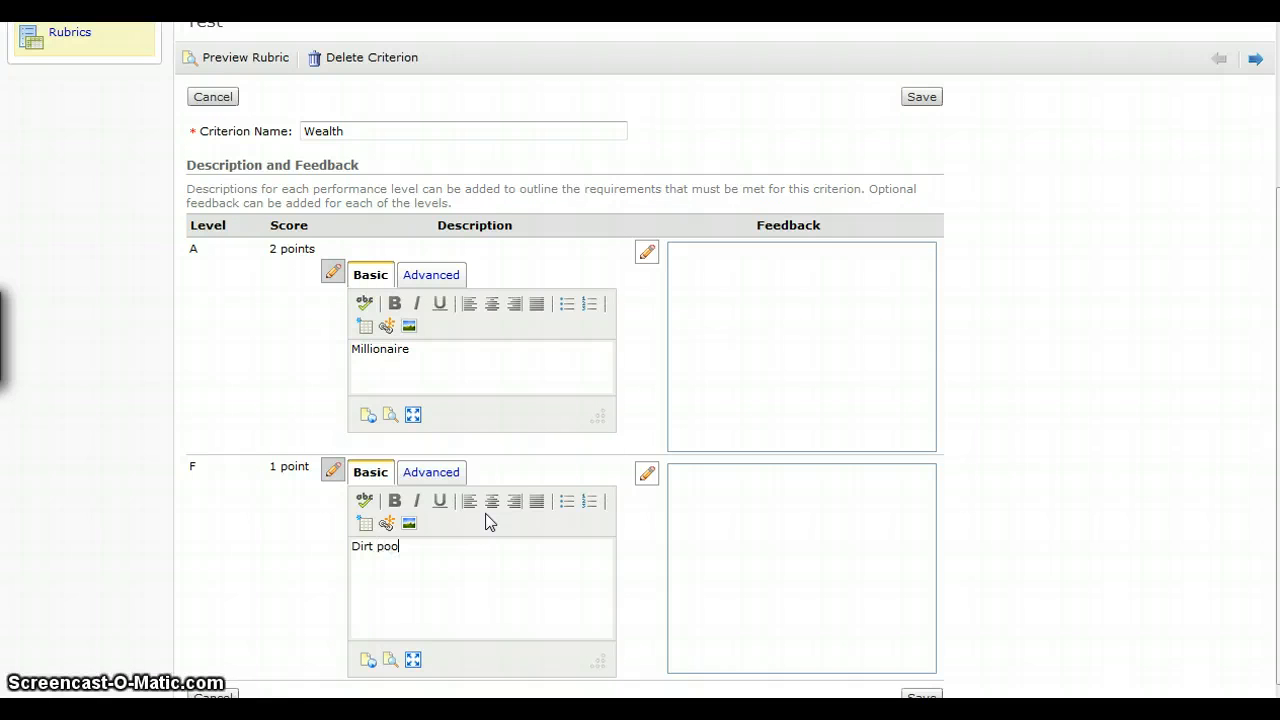
- Enter the level A feedback "Congratulations! Not only can you win at Monopoly, but you can fly to the Azores to celebrate!"
left_click(843, 348)
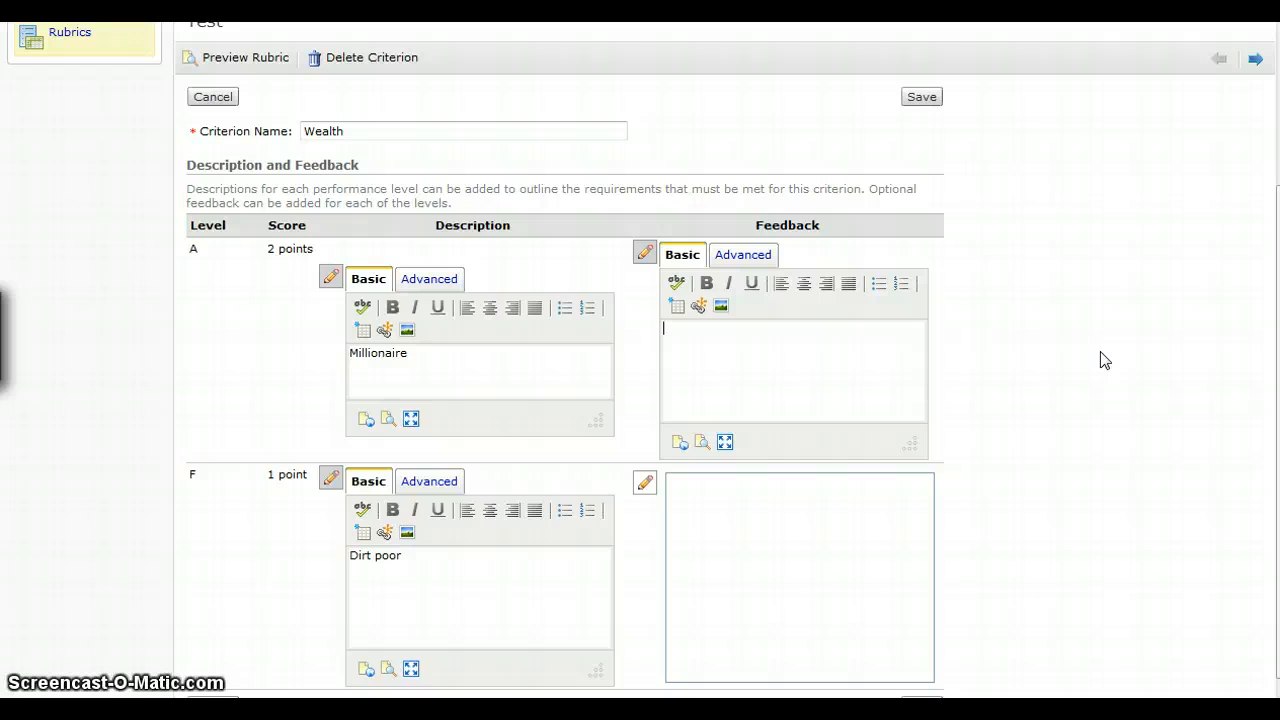
type("Congratu")
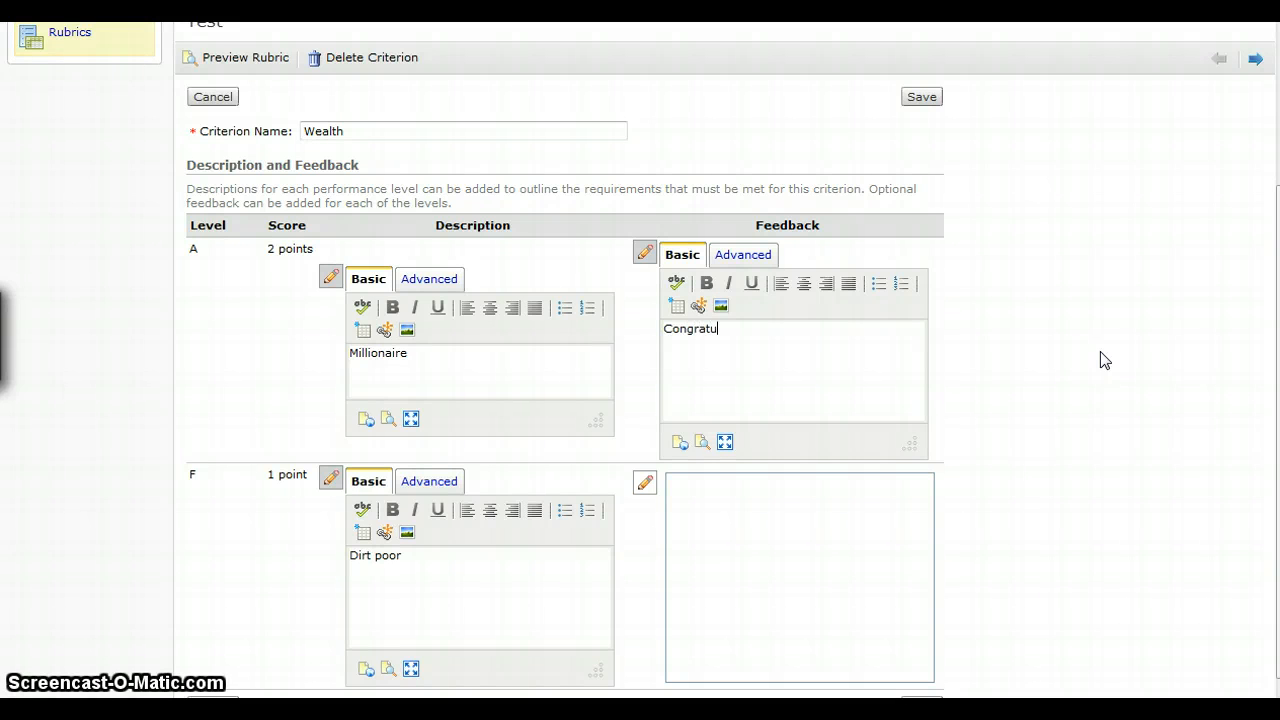
type("lations!")
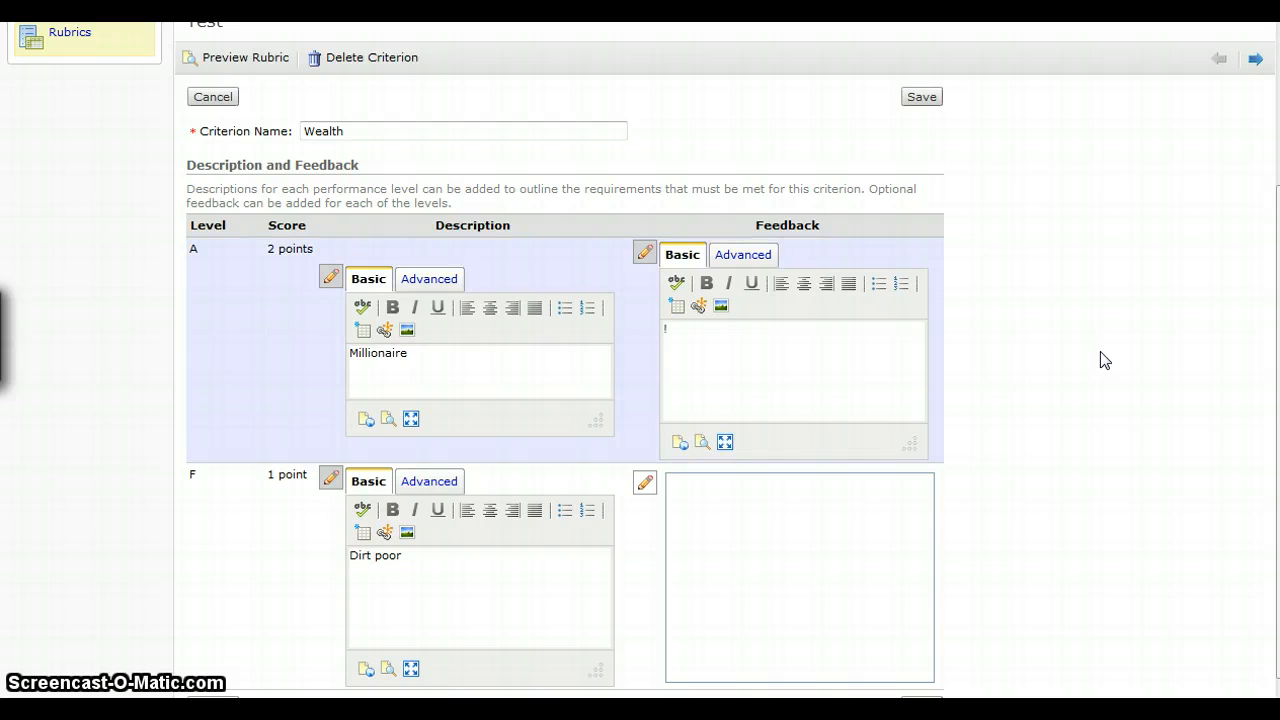
type("! Not only ca")
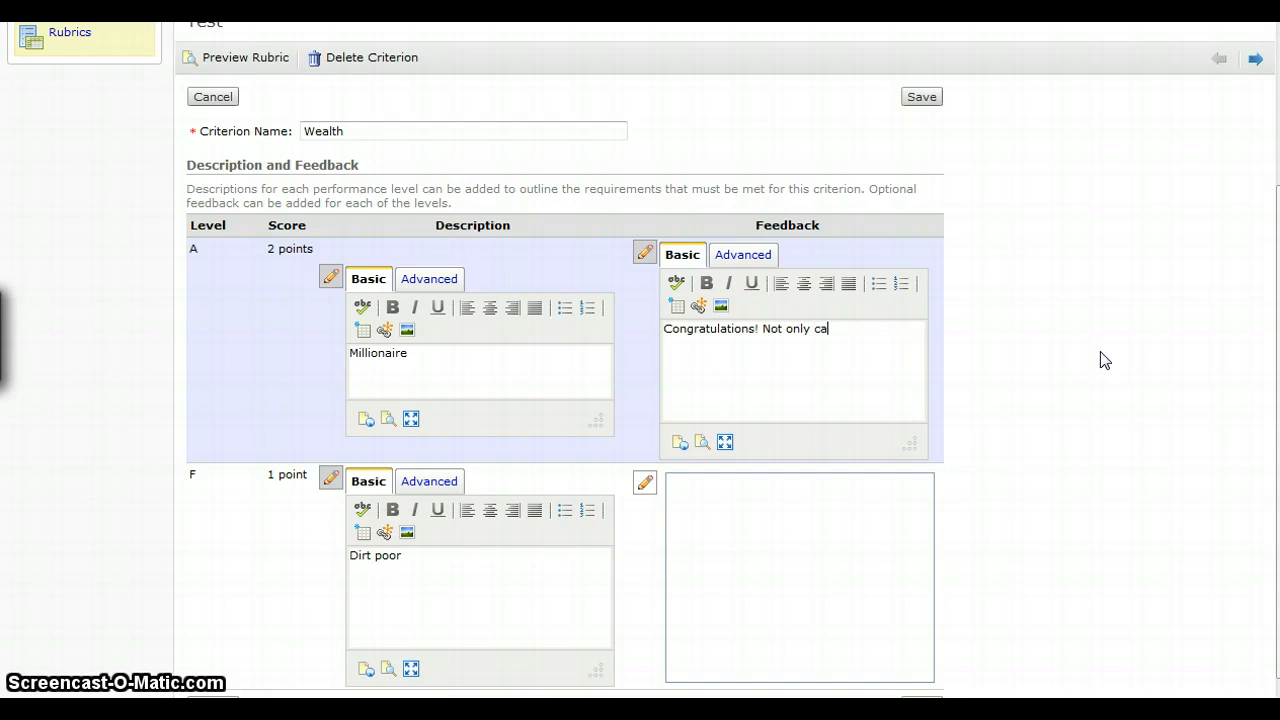
type("n you win ")
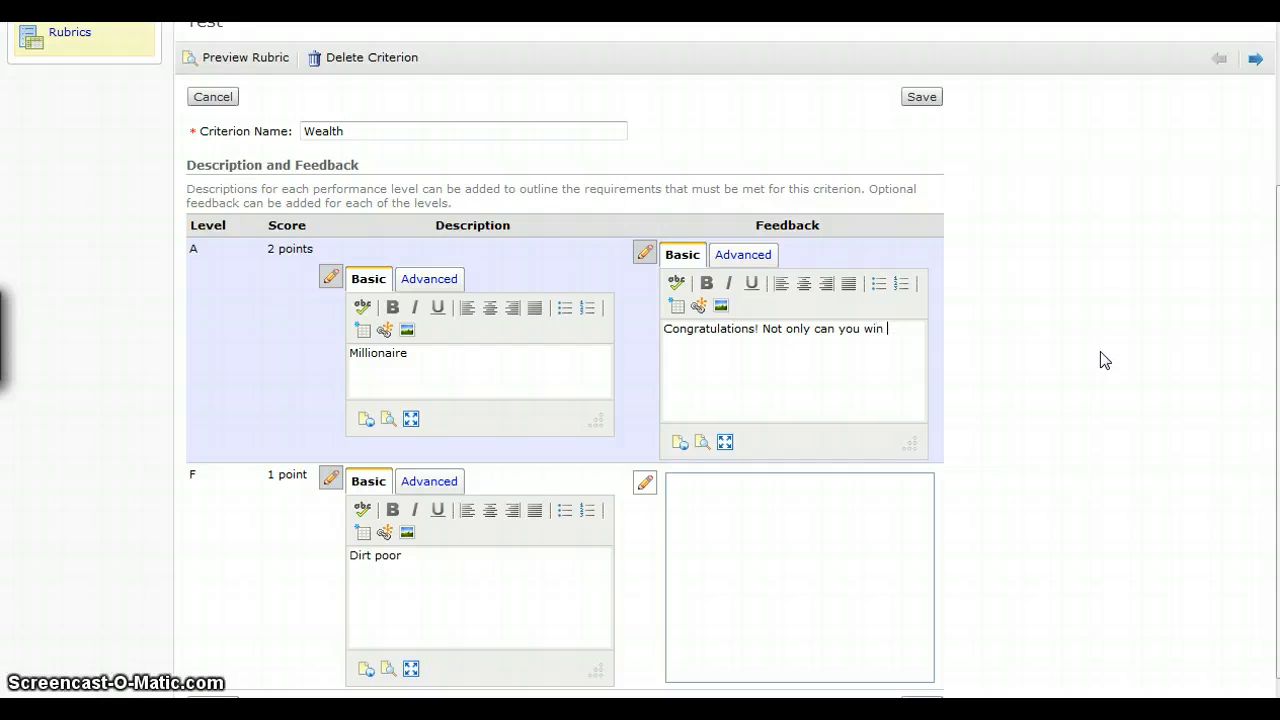
type("at Monopoly, bu")
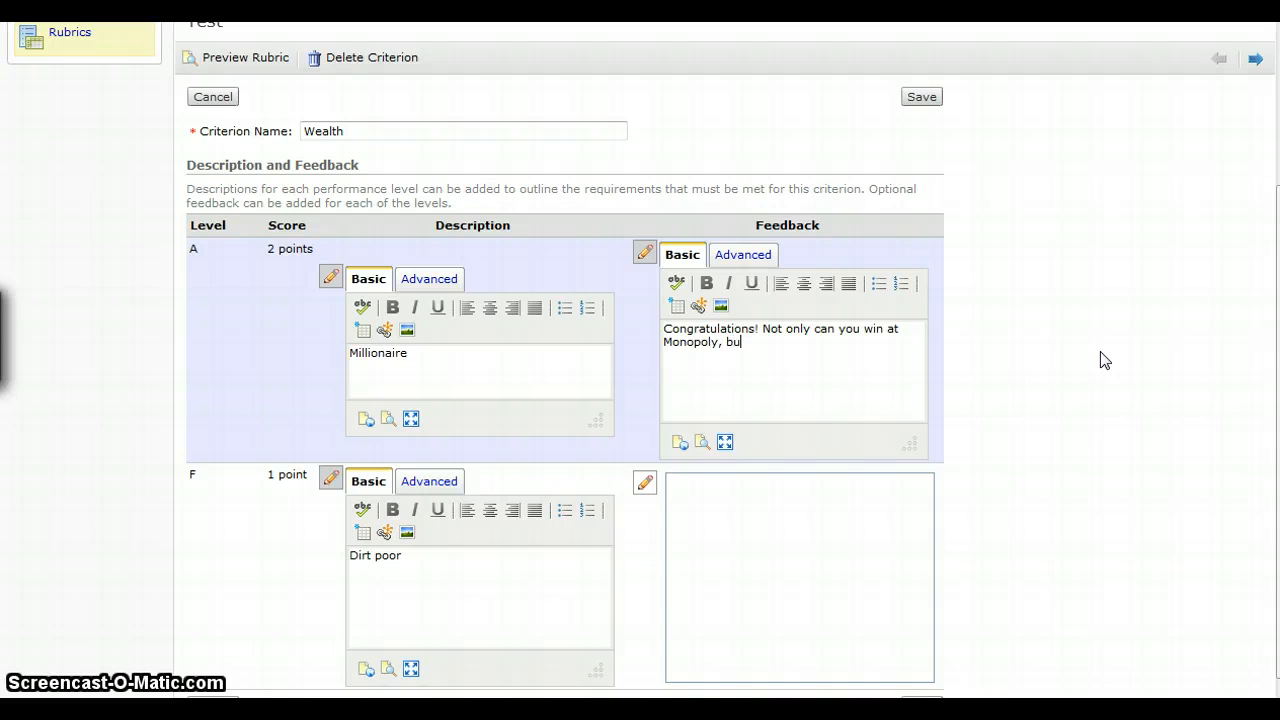
type("t you can f")
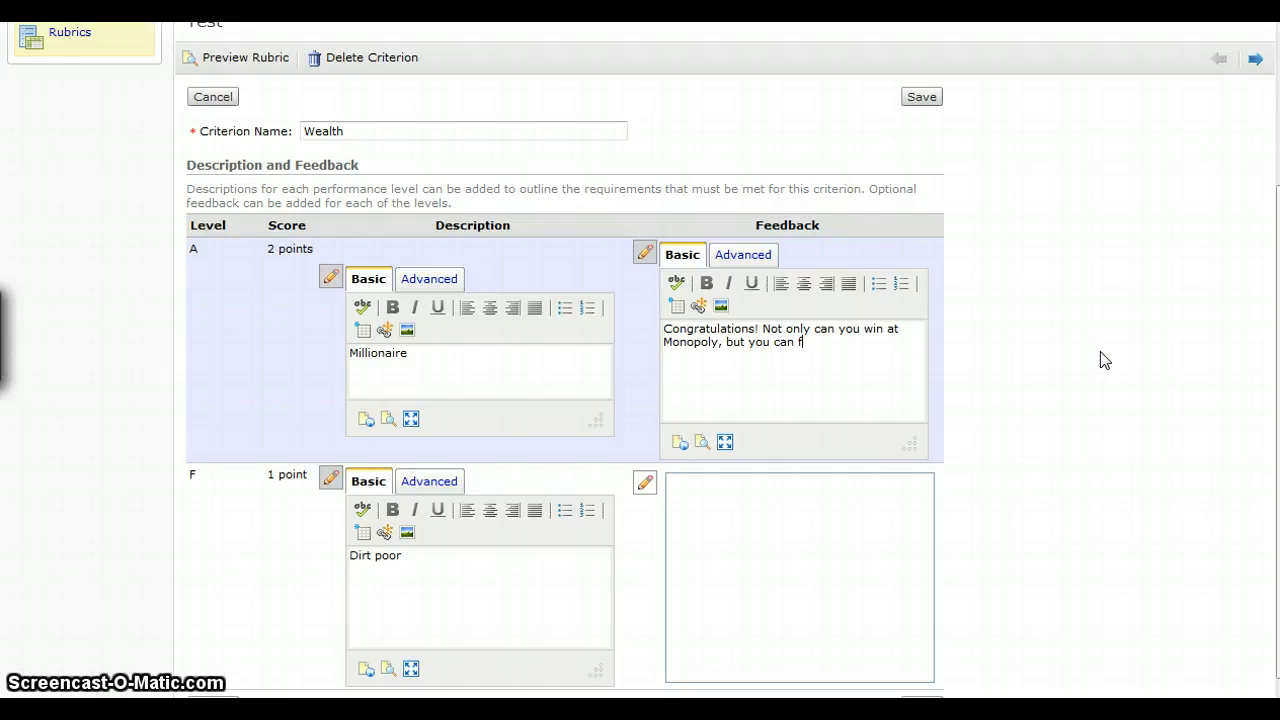
type("ly to the")
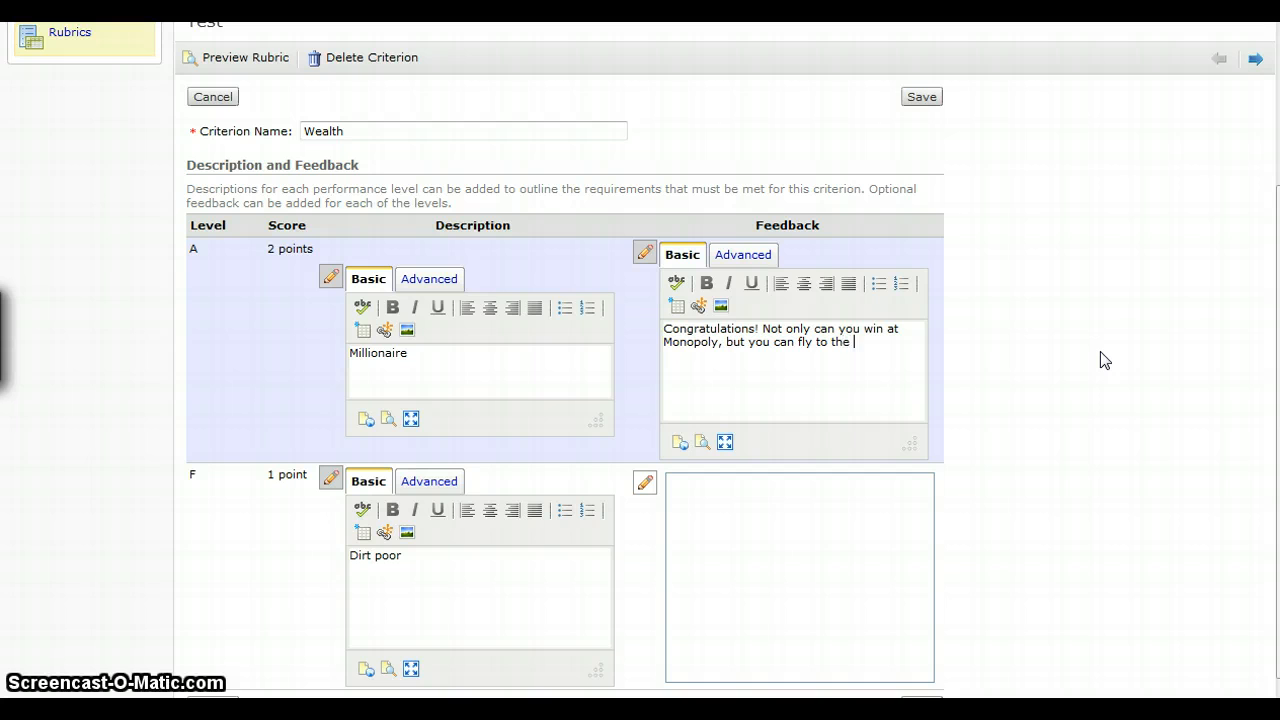
type(" Azores to ")
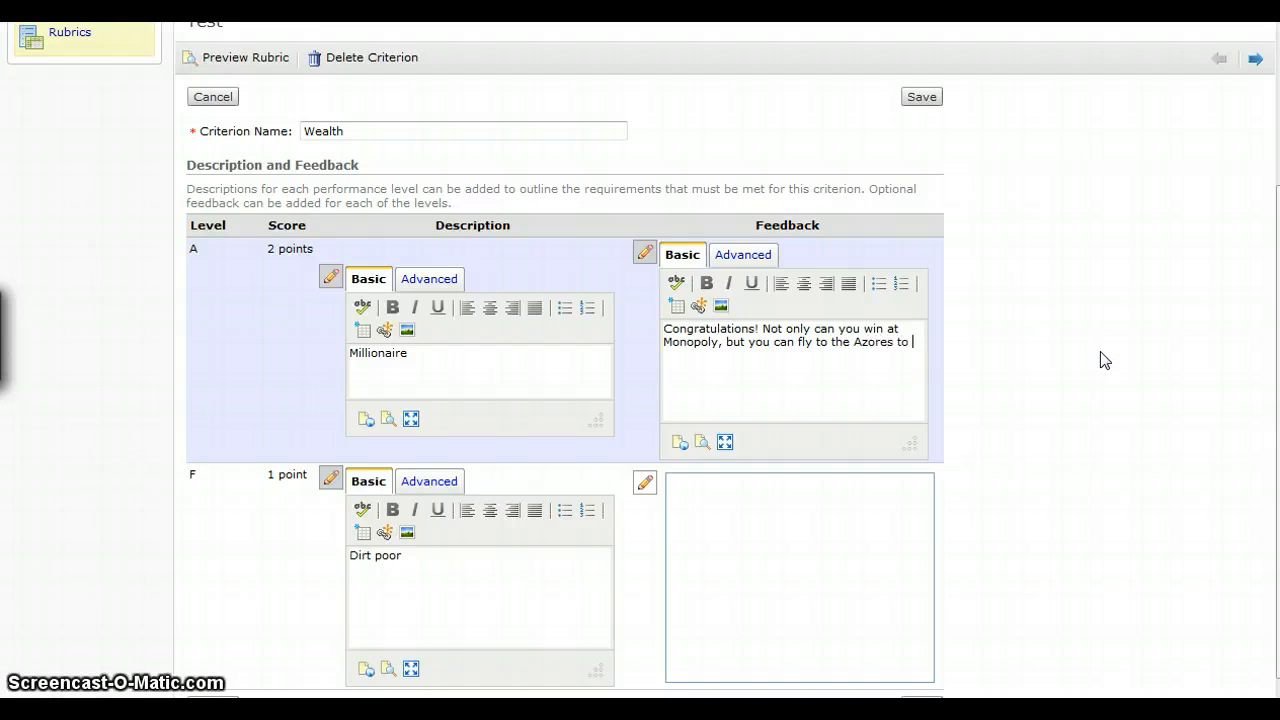
type("celebrate!")
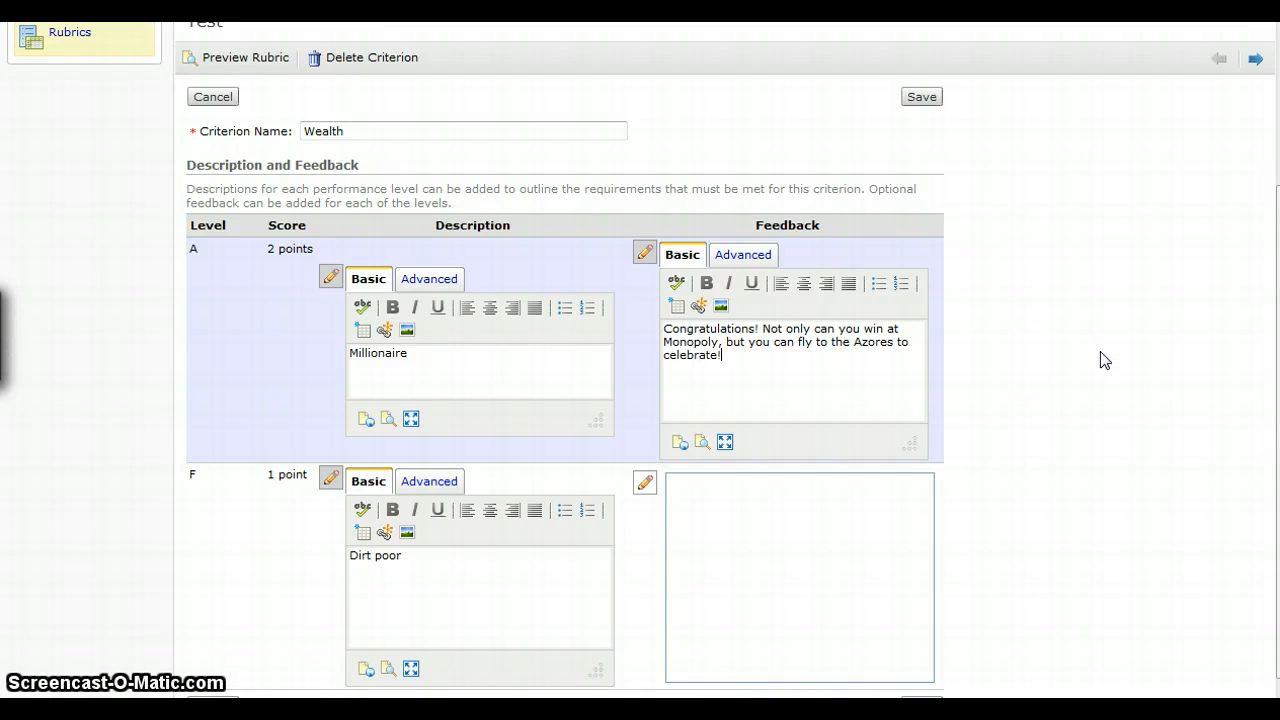
- Enter the level F feedback "Unfortunately, you'll be eating nothing but Cheerios and Ramen for a while." and save the Wealth criterion
left_click(809, 584)
left_click(1144, 513)
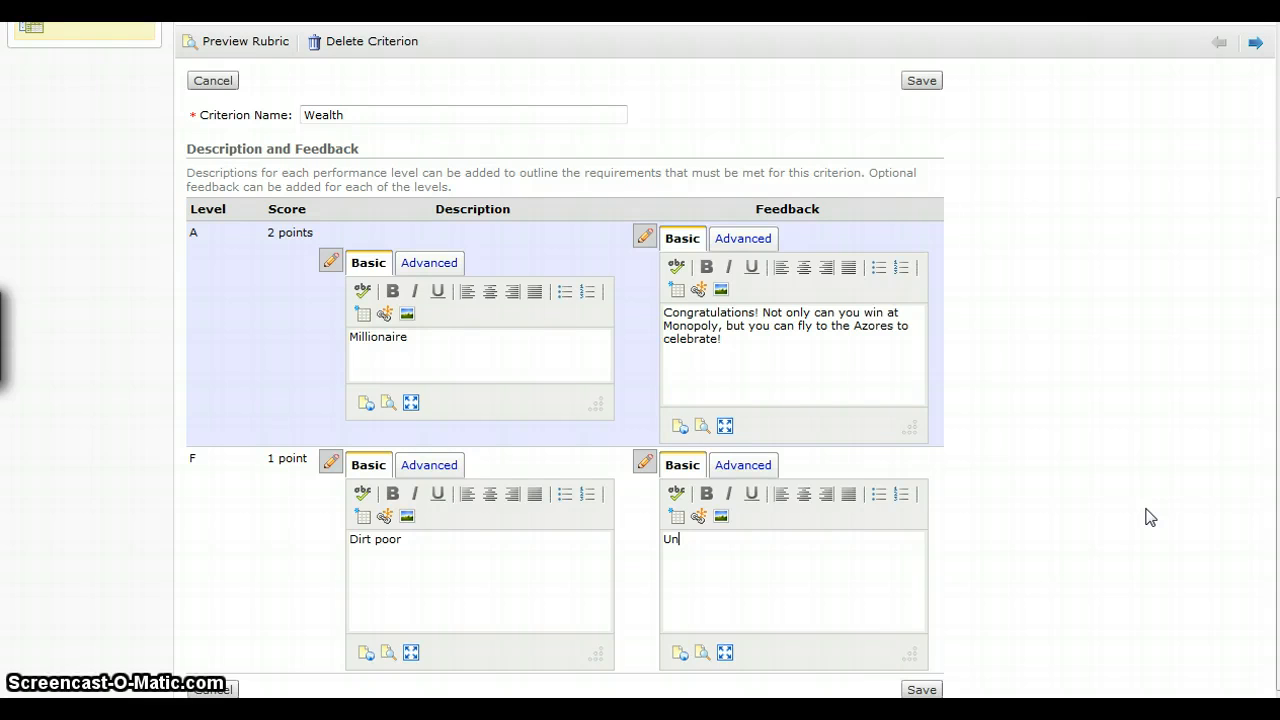
type("Unfortun")
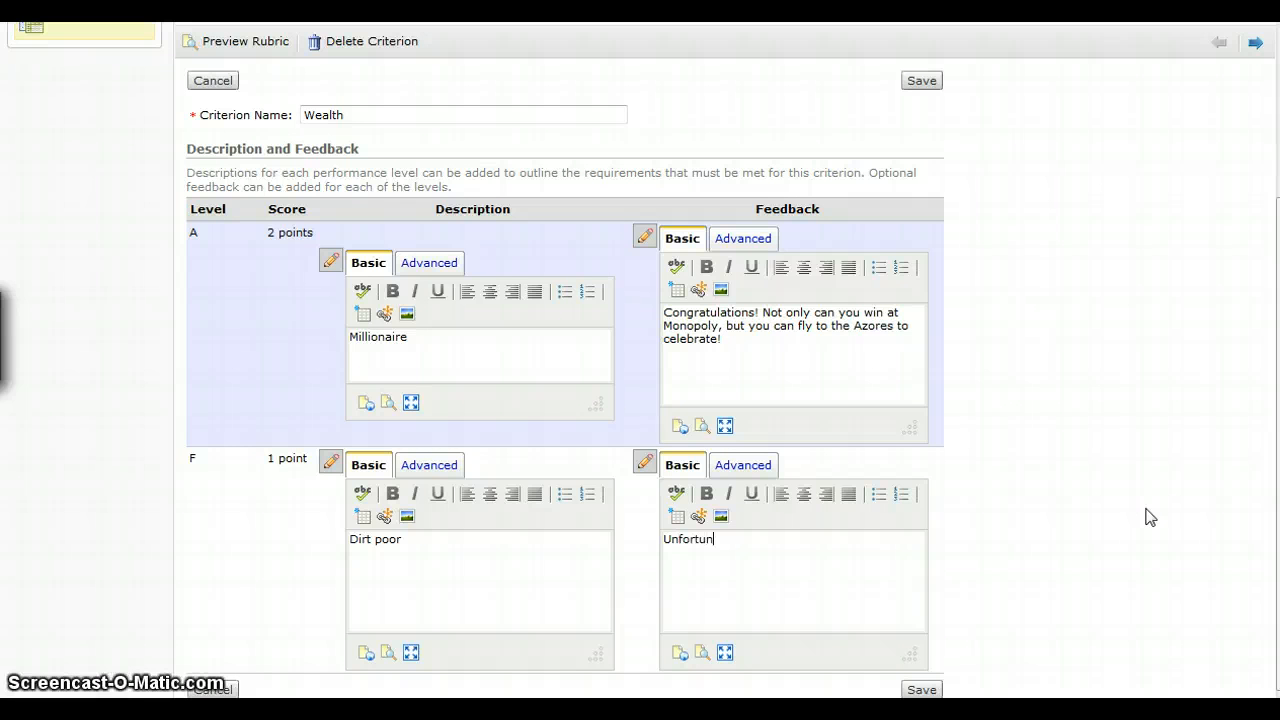
type("ately, you'")
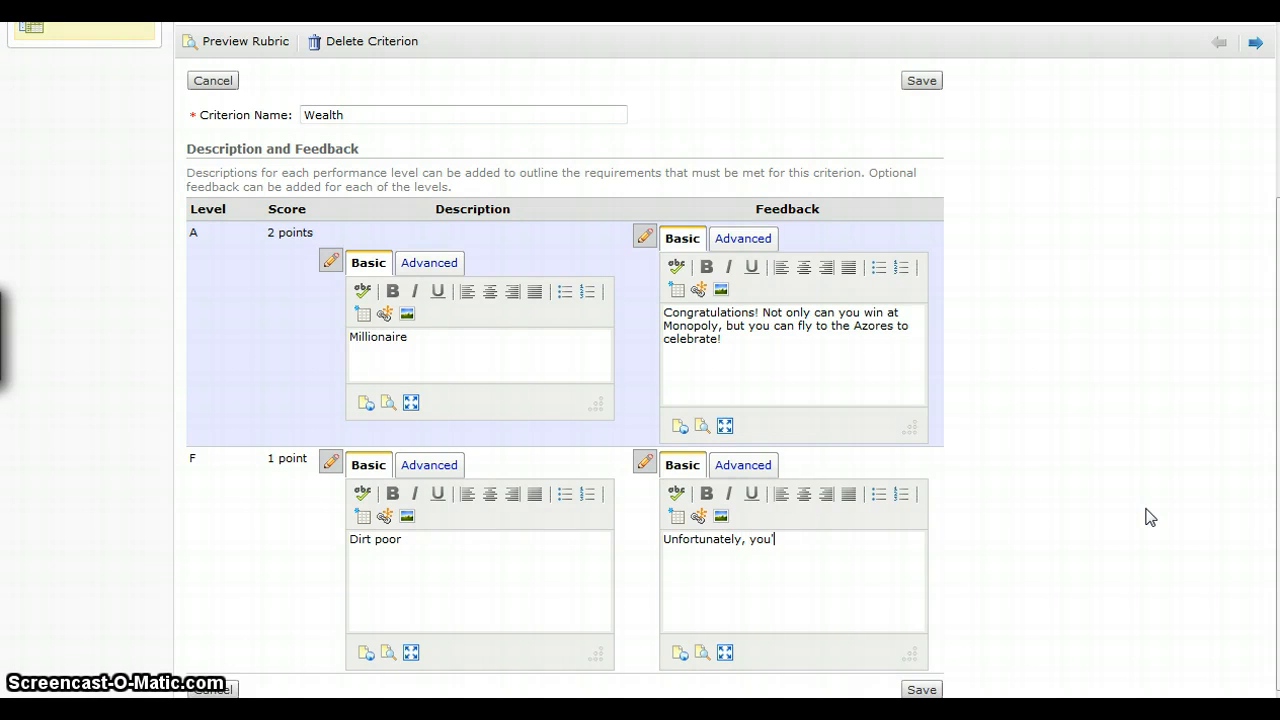
type("ll be eating")
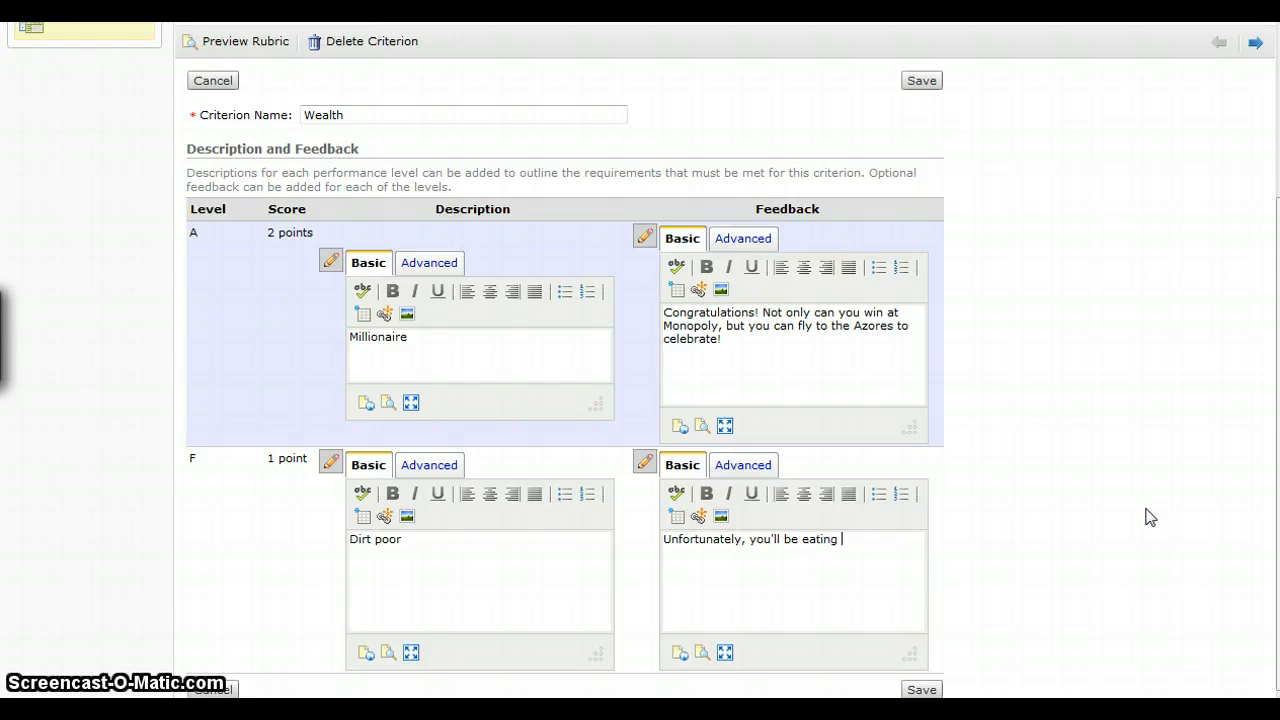
type(" nothing but")
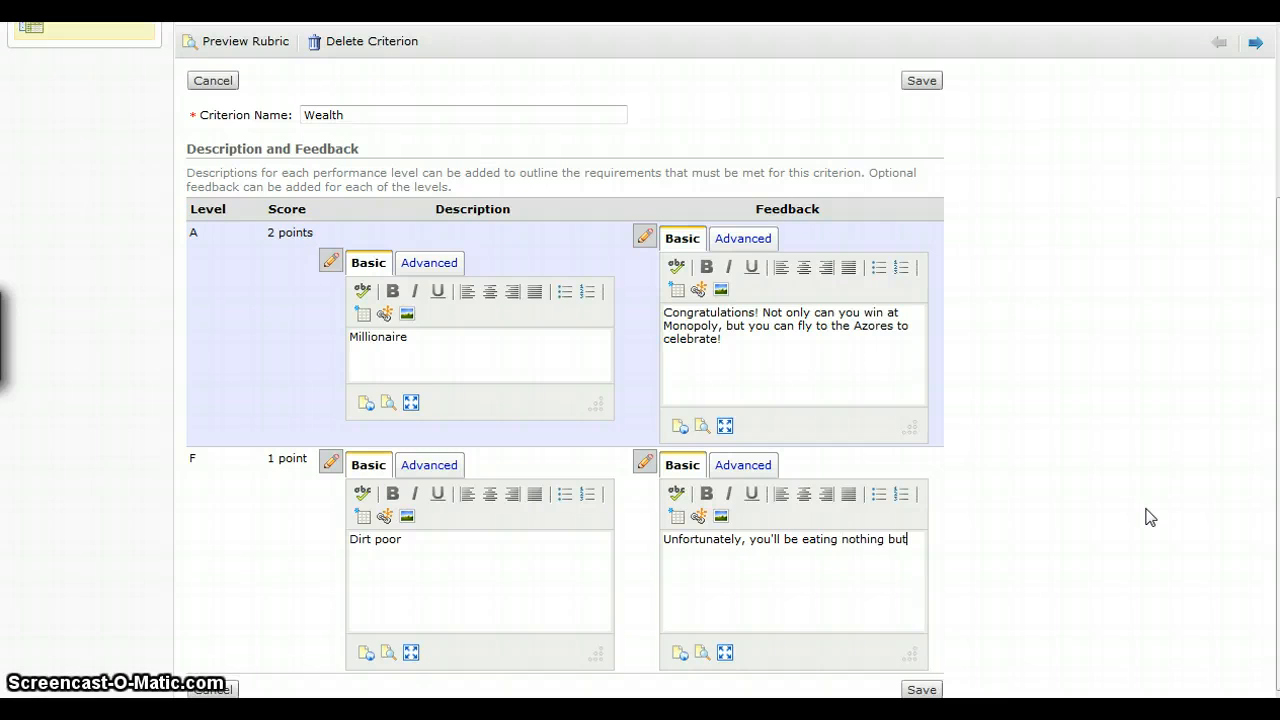
type(" Cheer")
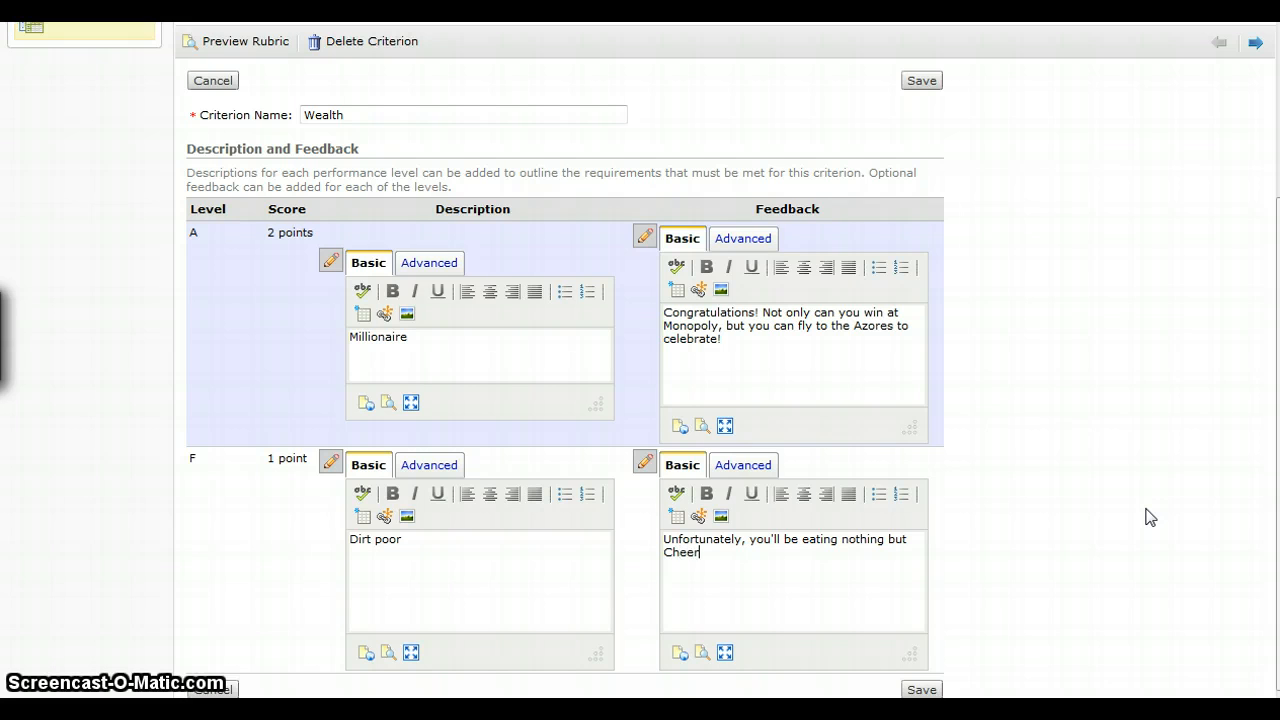
type("ios and Ramen")
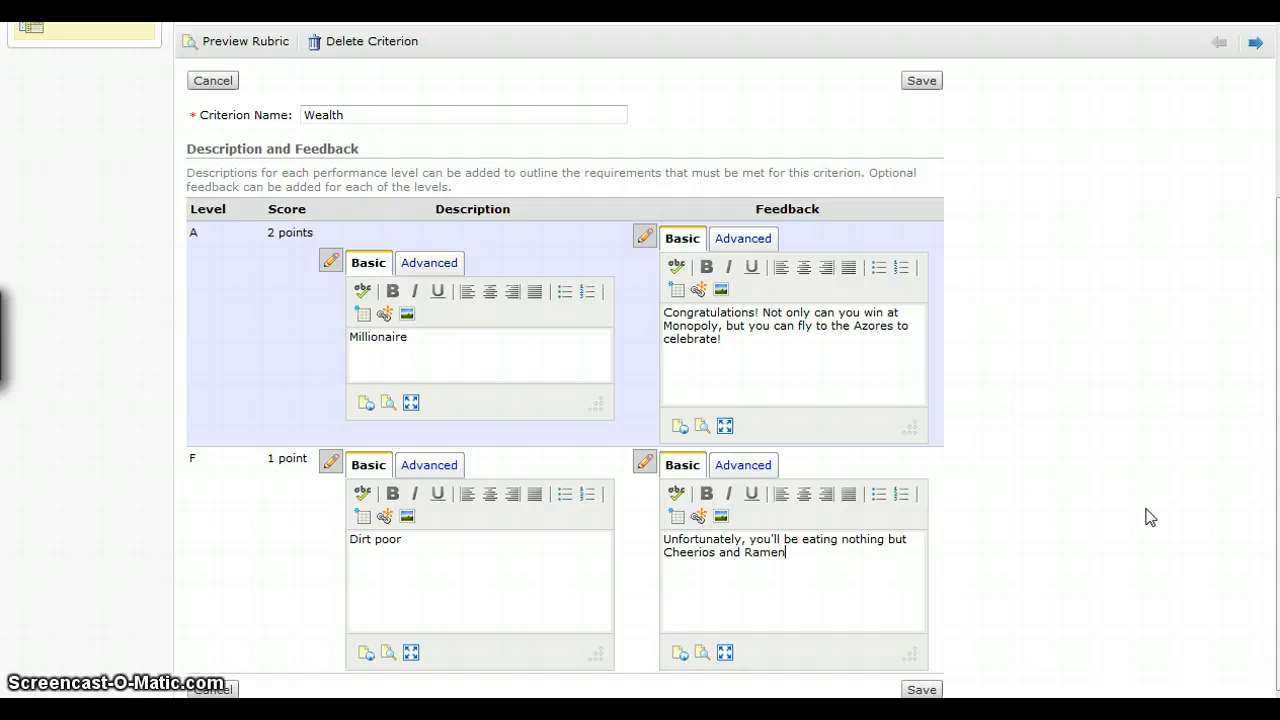
type(" for a while.")
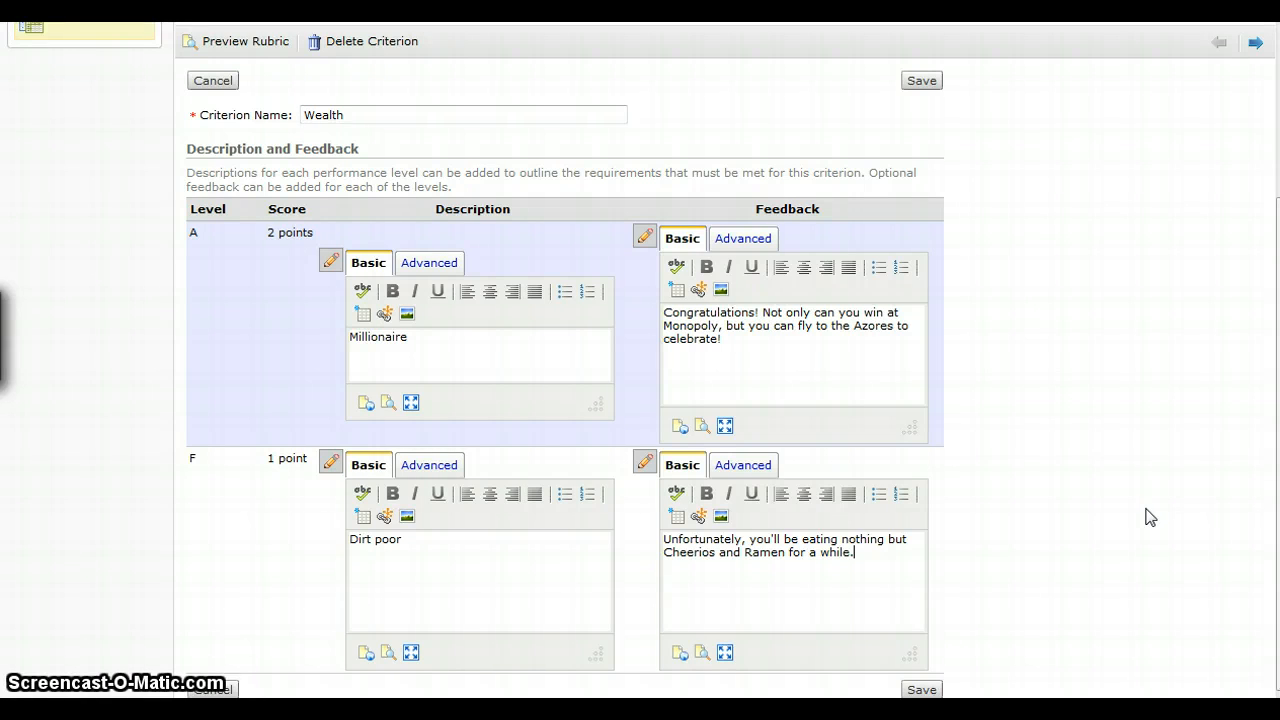
left_click(921, 689)
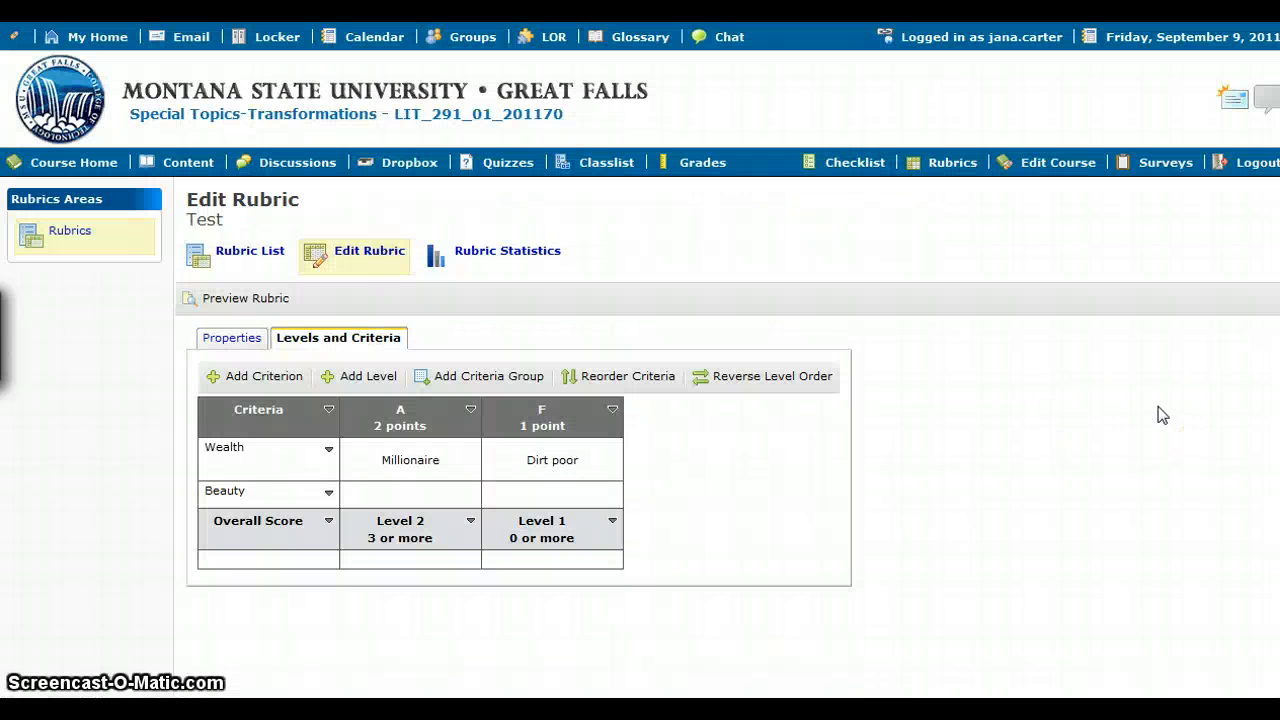
- Describe the Beauty criterion as "Gorgeous" for level A and "Homely" for level F, and save it
left_click(924, 426)
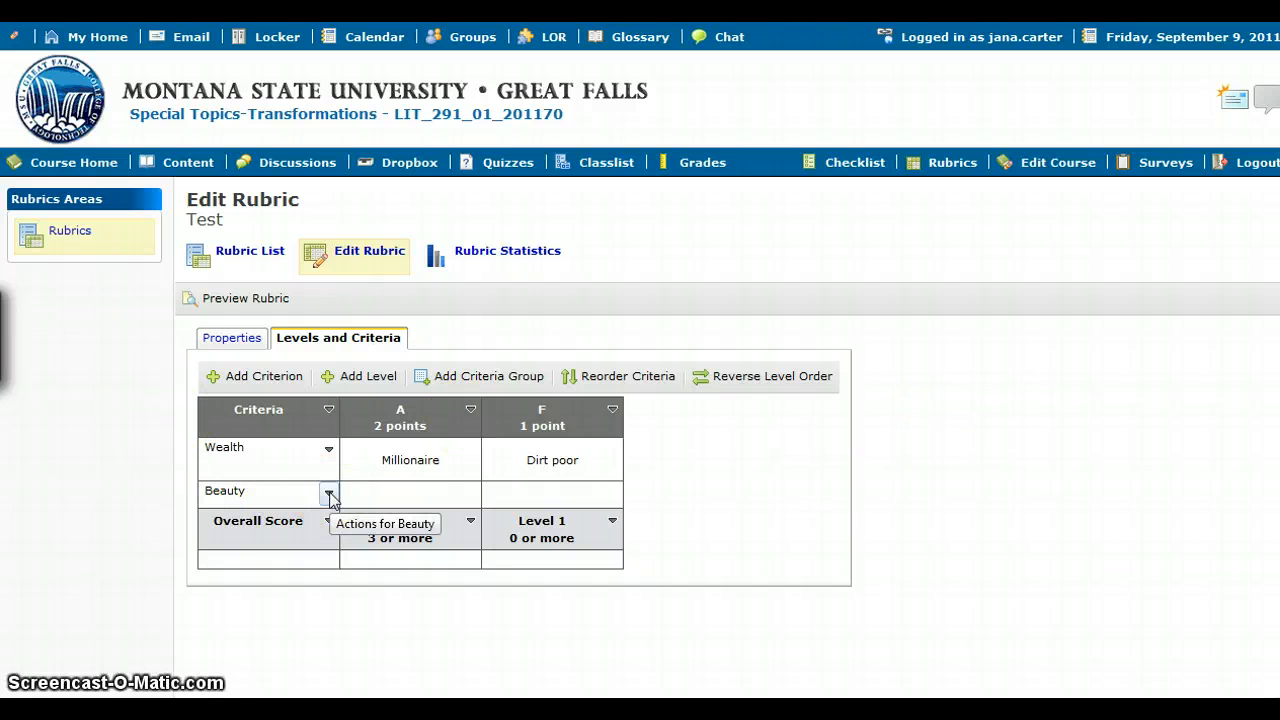
left_click(968, 588)
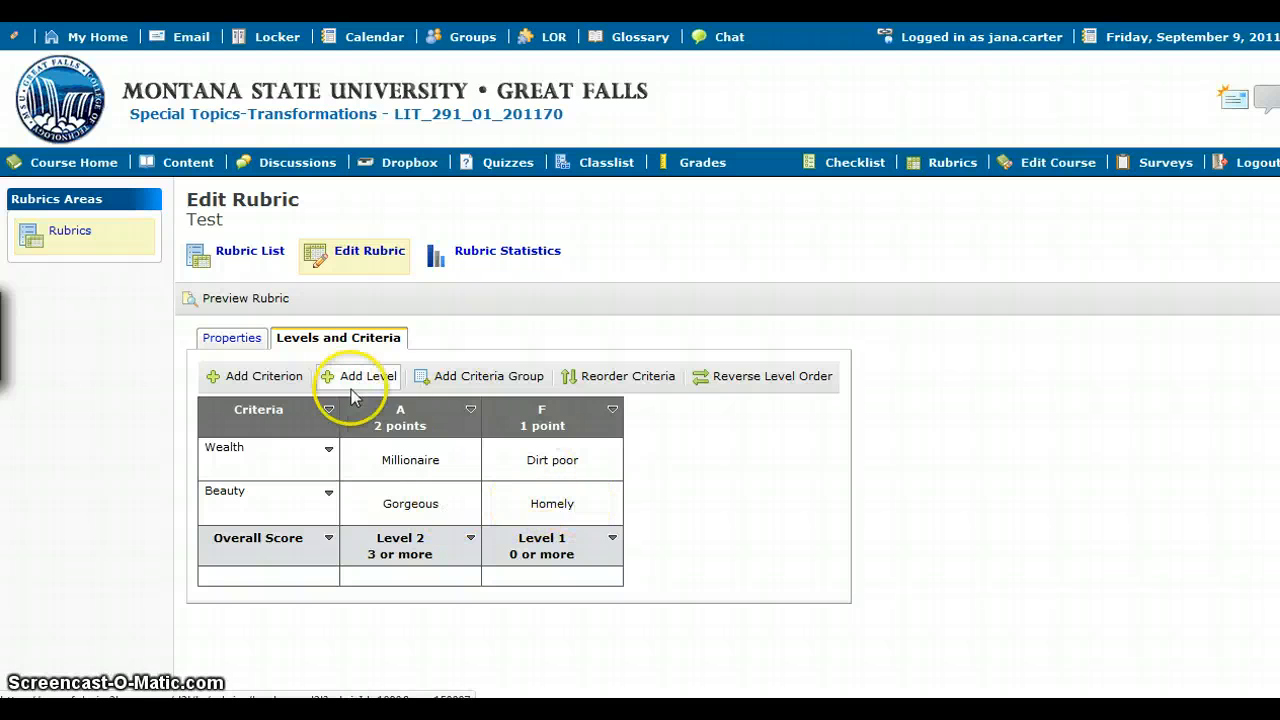
- Set the Test rubric's status to Published in its properties and save the change
left_click(234, 340)
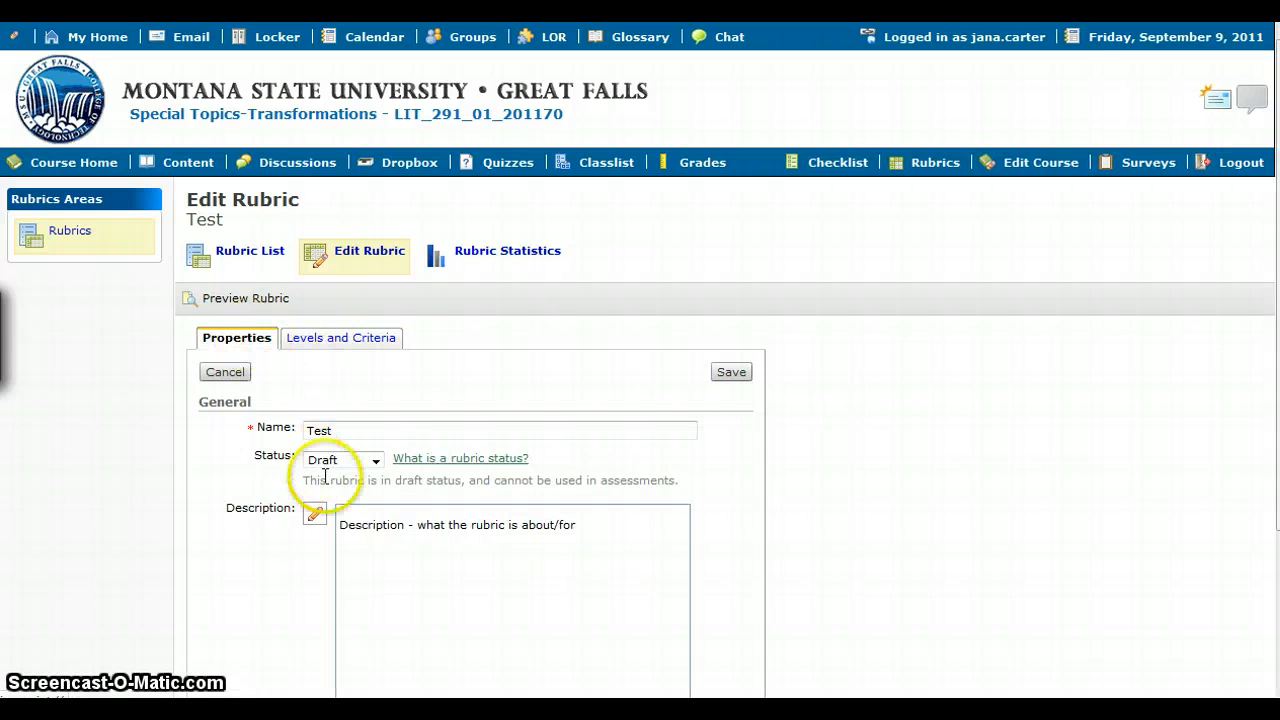
left_click(375, 460)
left_click(366, 491)
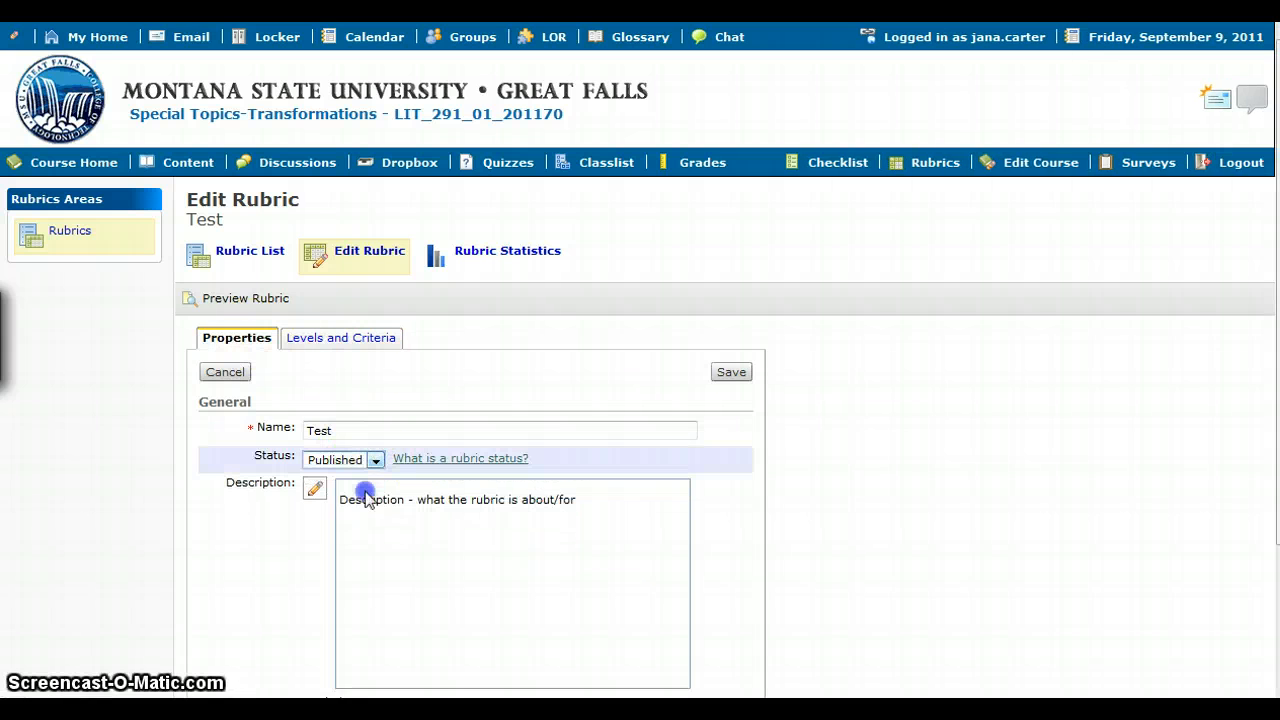
left_click(738, 372)
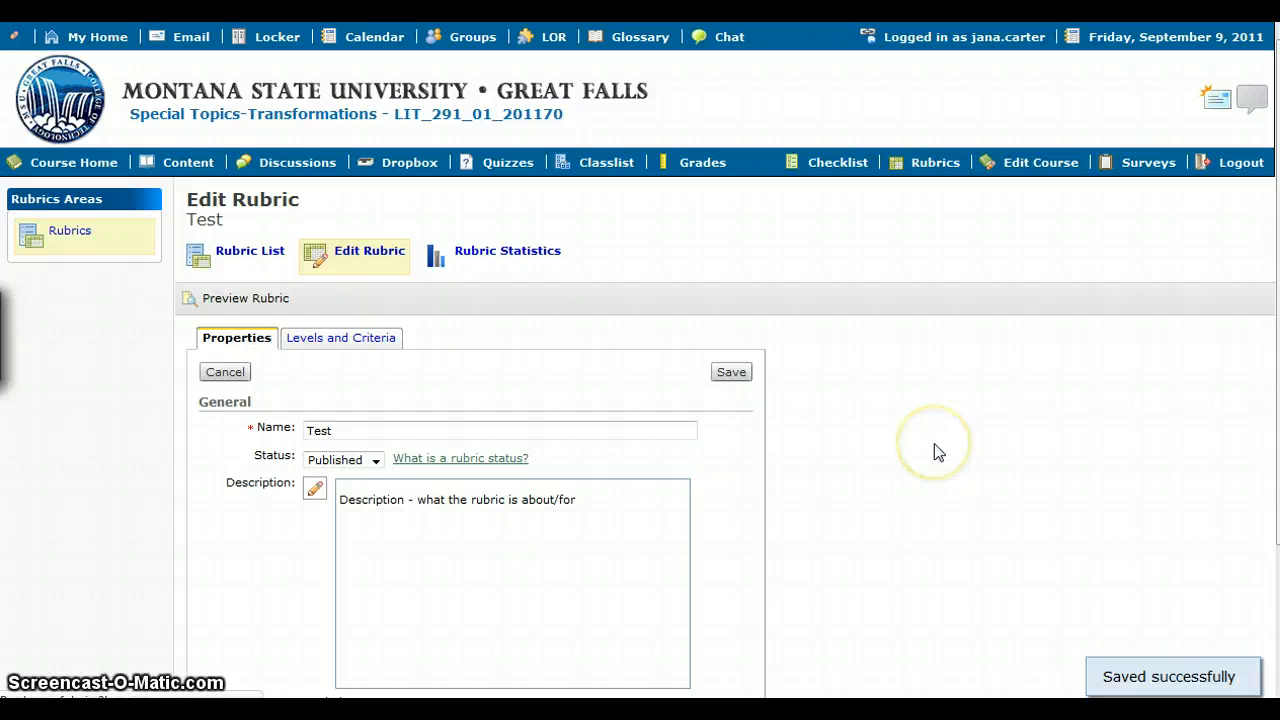
- Return to the list of rubrics and examine the actions and status options available for the Test rubric
left_click(262, 254)
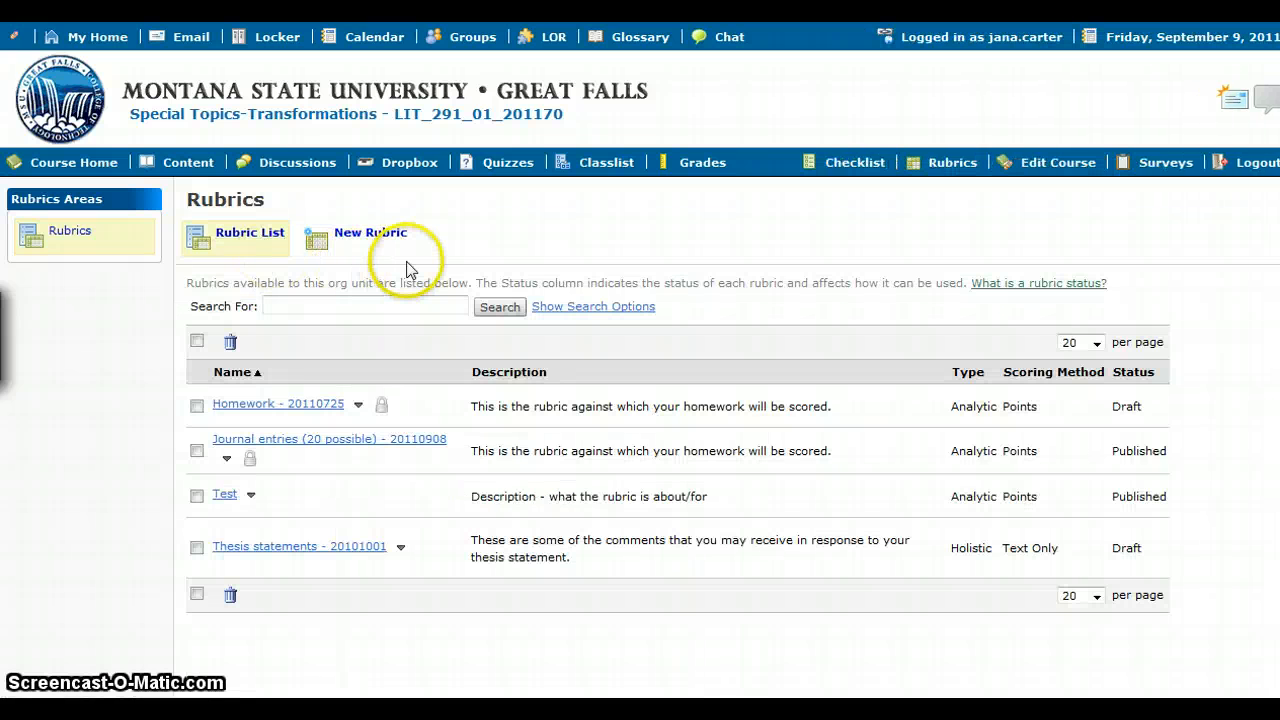
left_click(251, 494)
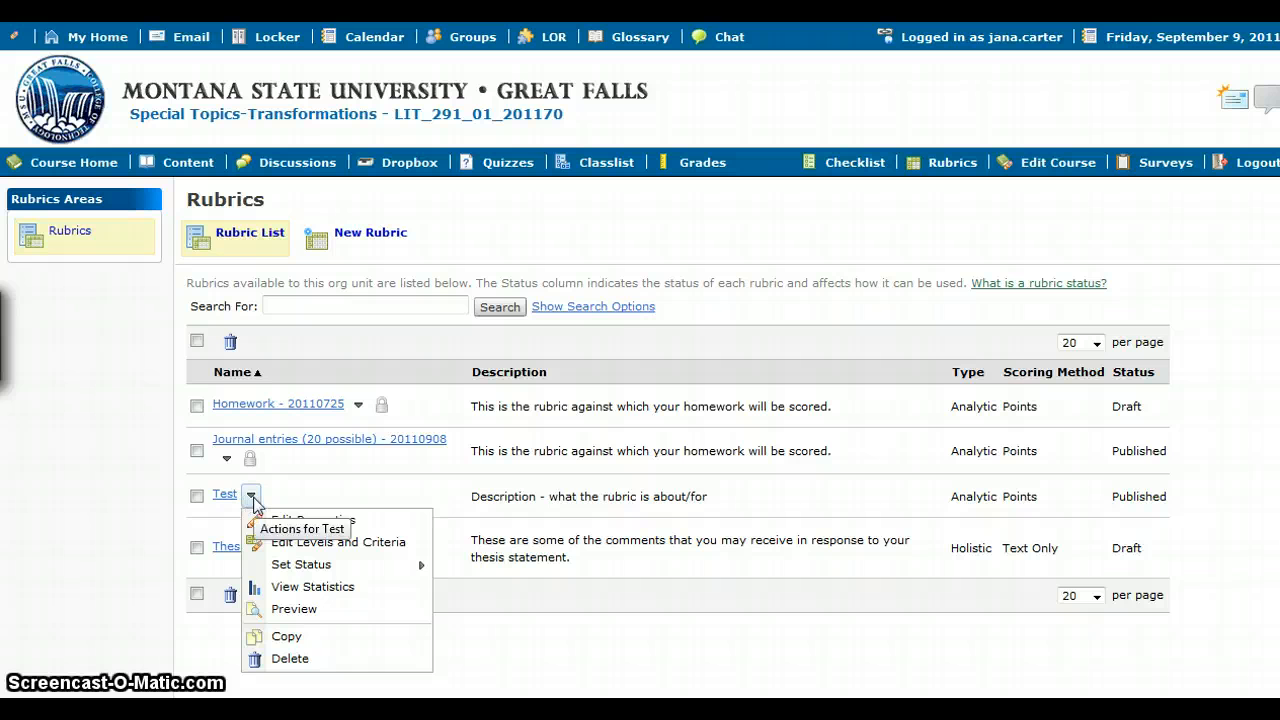
left_click(301, 566)
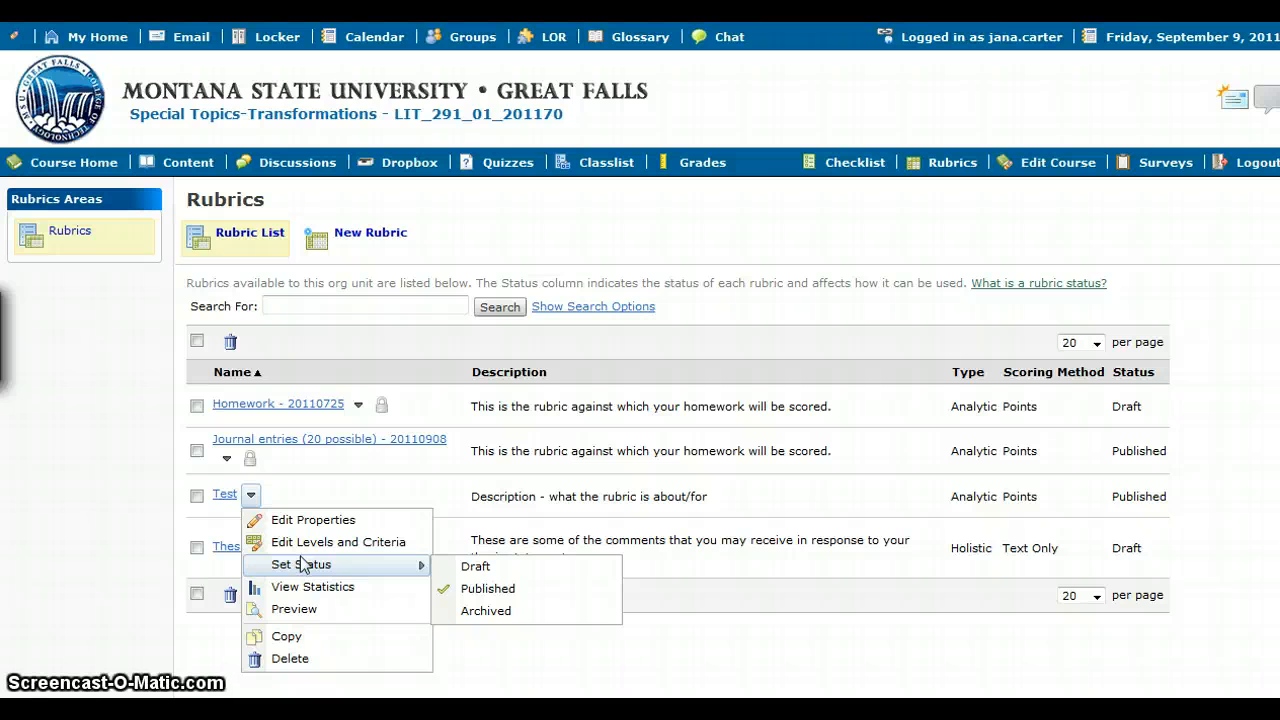
left_click(130, 482)
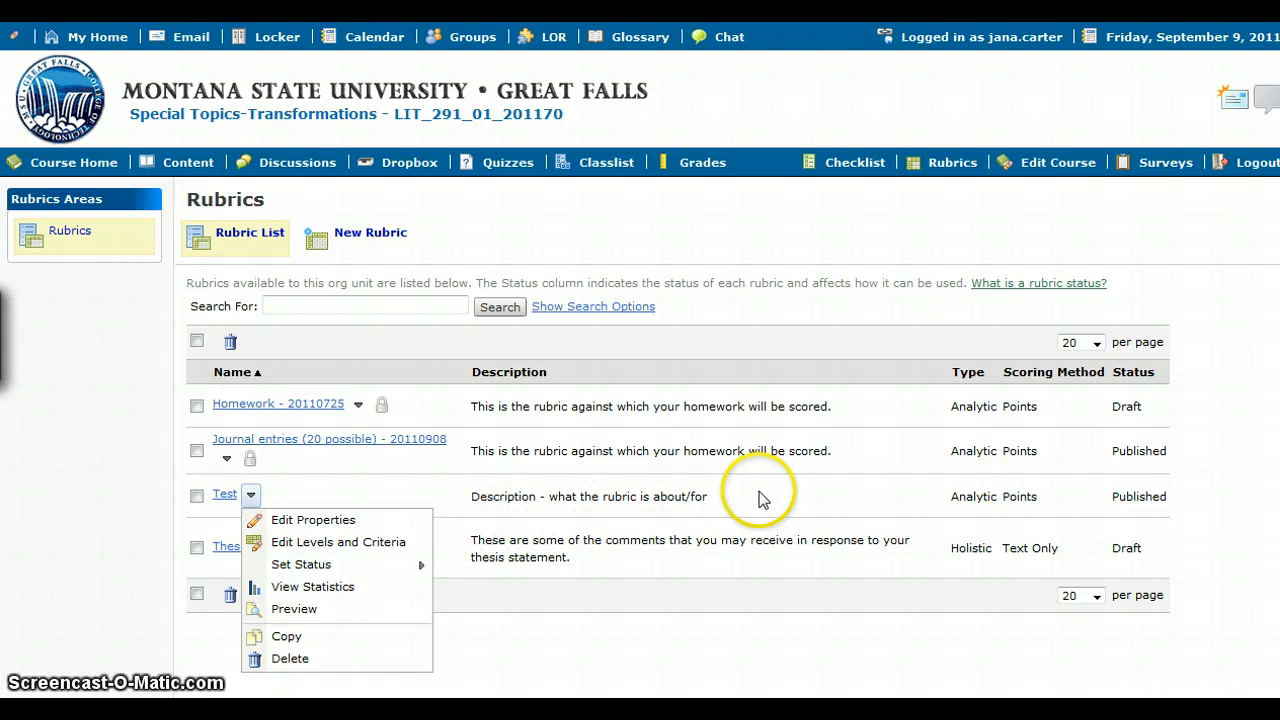
left_click(121, 388)
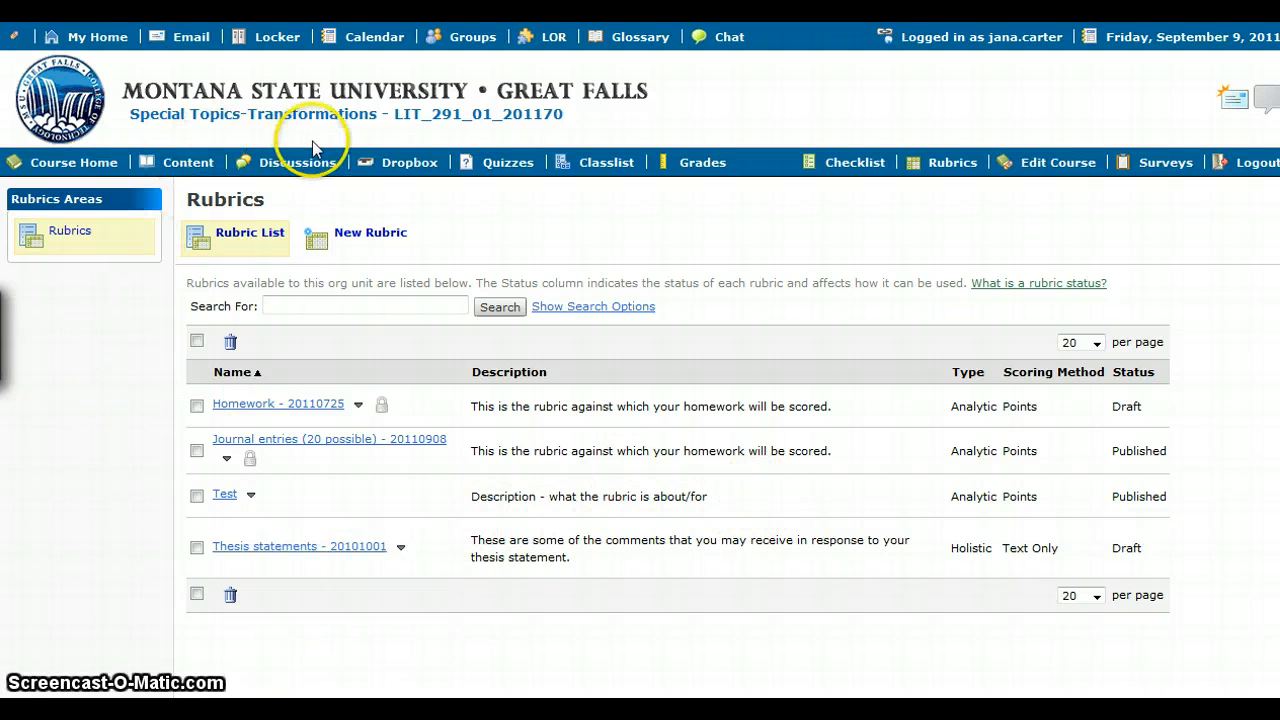
- Open the properties of the "Essay 1 final draft" dropbox folder for editing, at its rubric settings
left_click(410, 162)
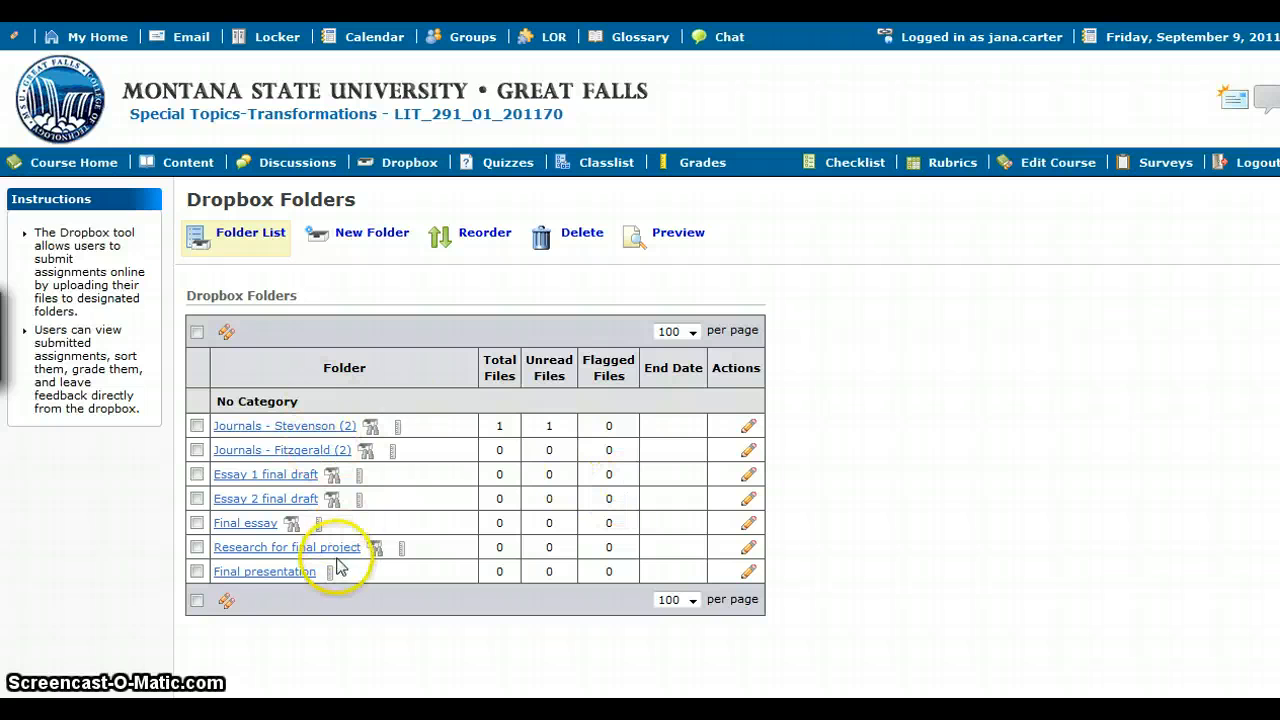
left_click(257, 482)
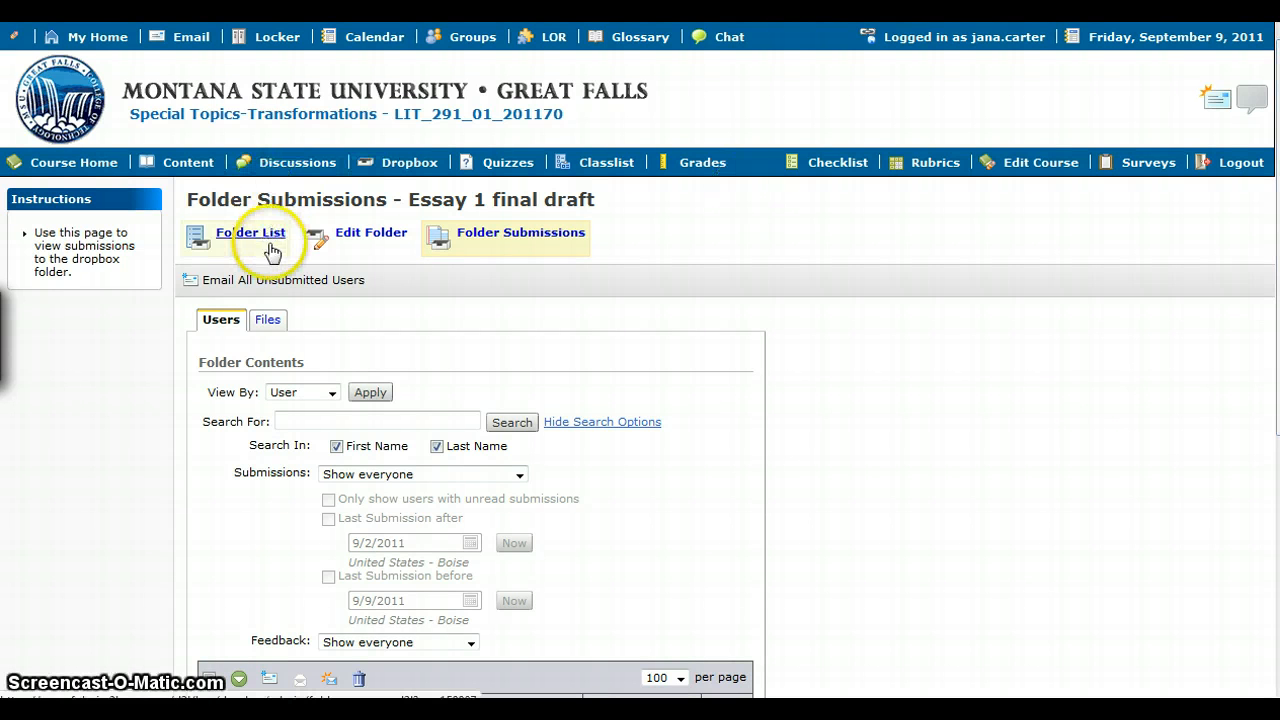
left_click(358, 236)
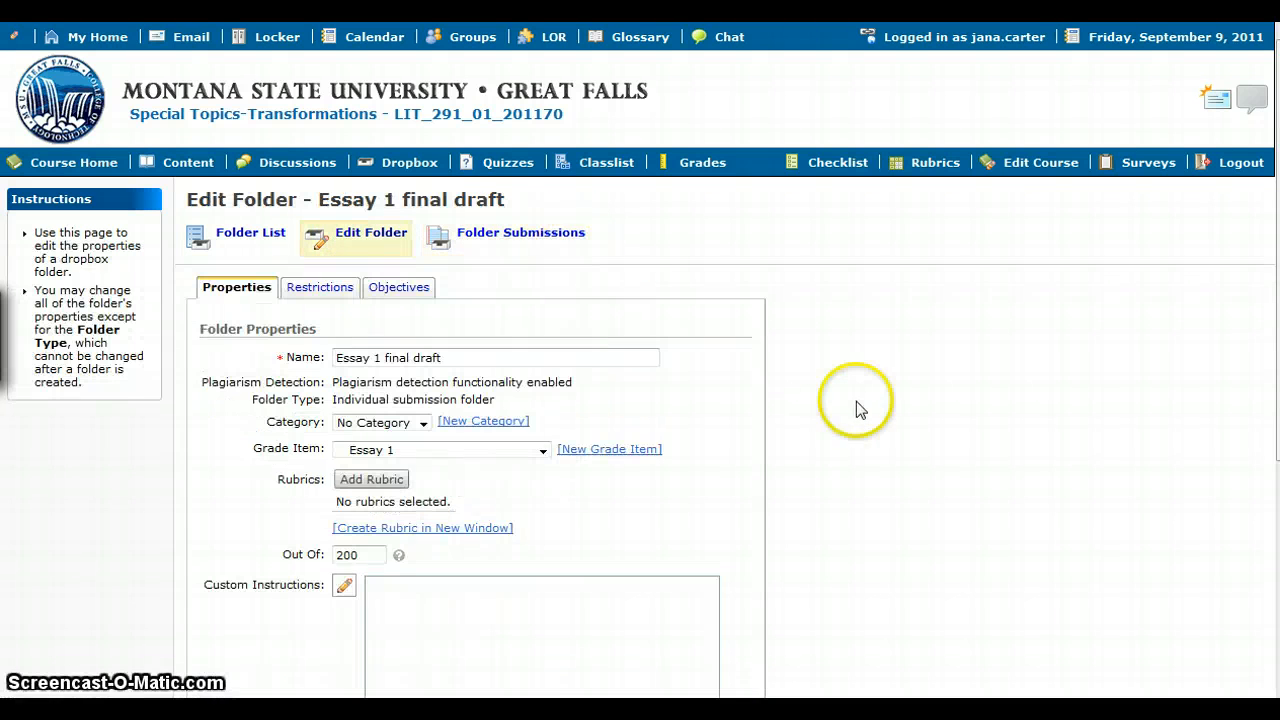
scroll(893, 447, "down", 3)
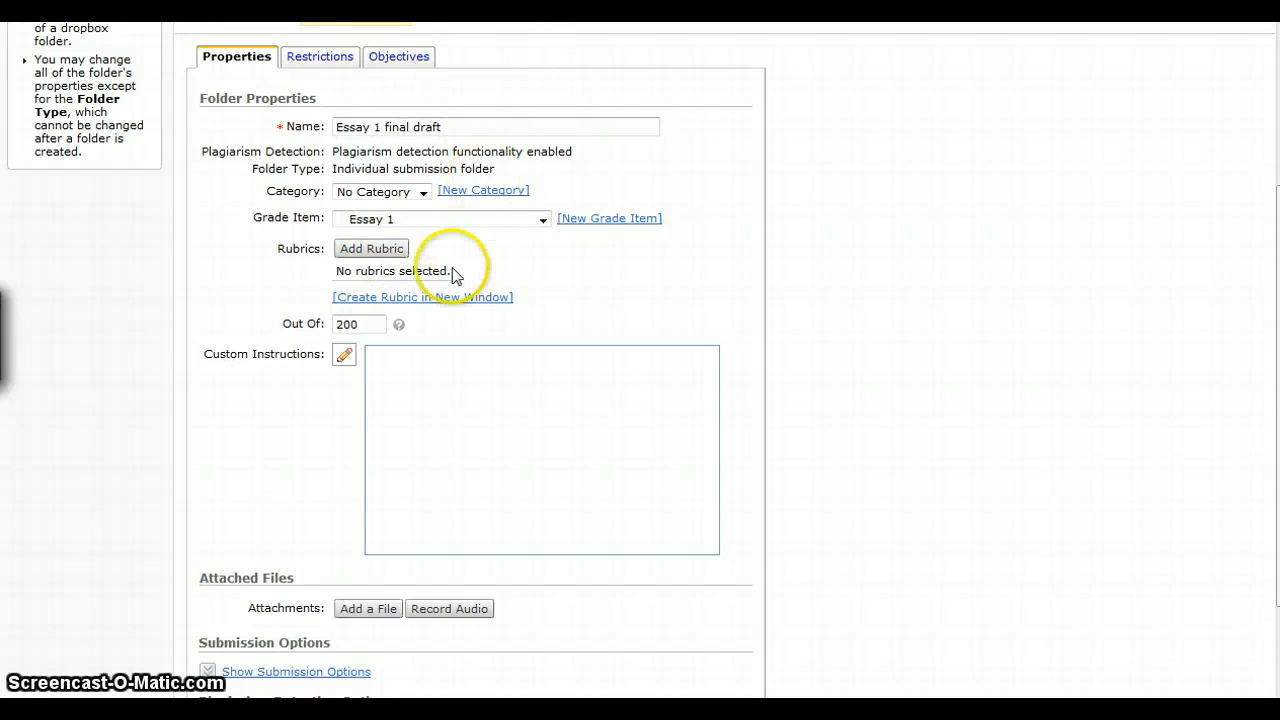
- Attach the Test rubric to the "Essay 1 final draft" dropbox folder and save the folder's properties
left_click(389, 252)
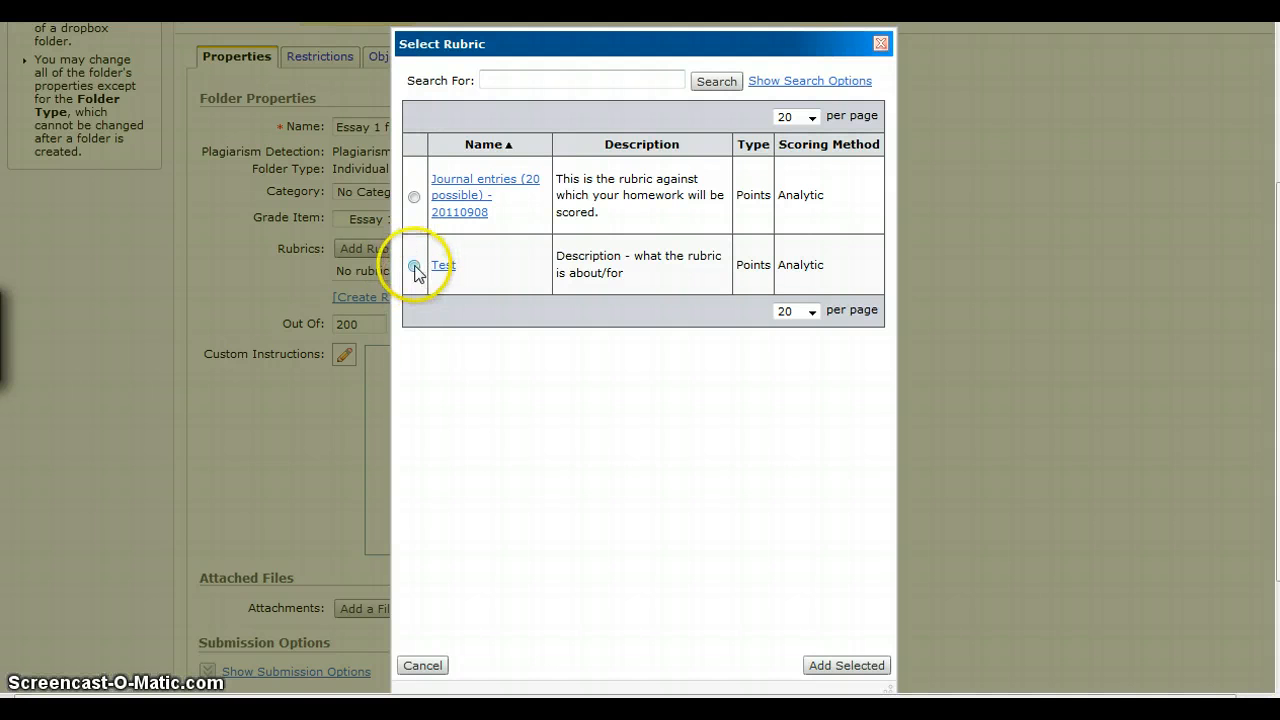
left_click(414, 265)
left_click(846, 666)
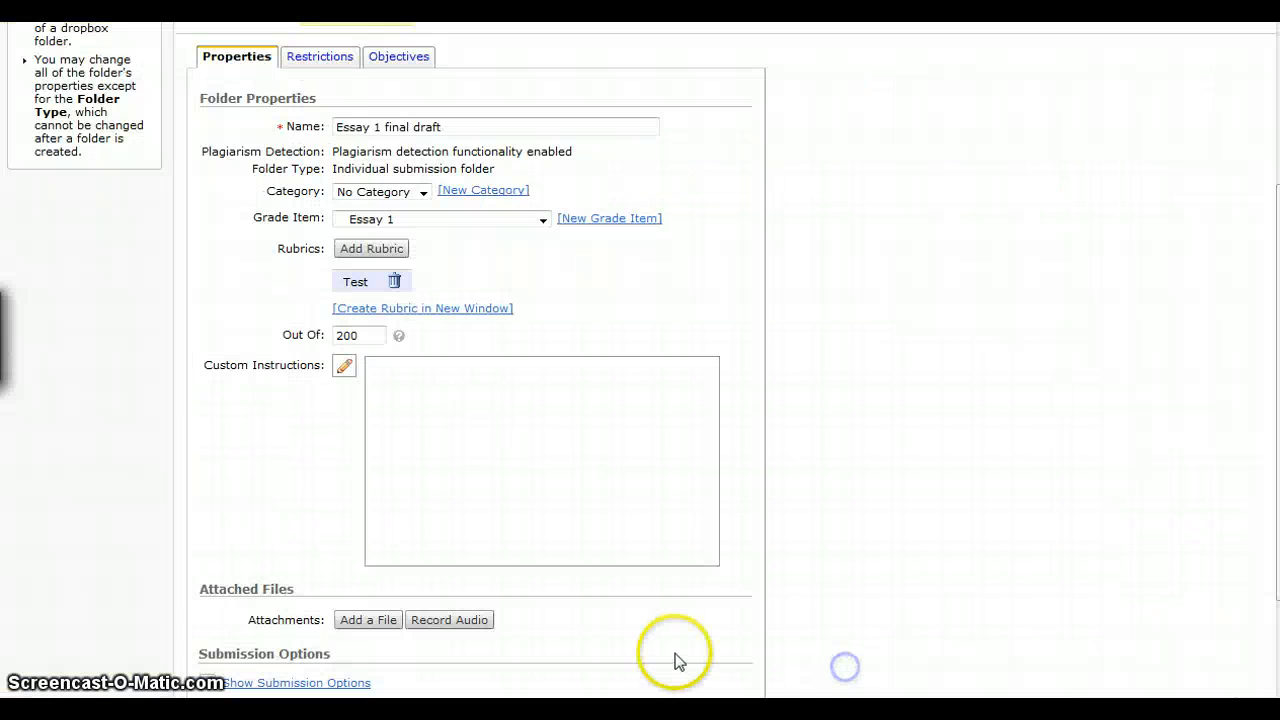
scroll(894, 557, "down", 2)
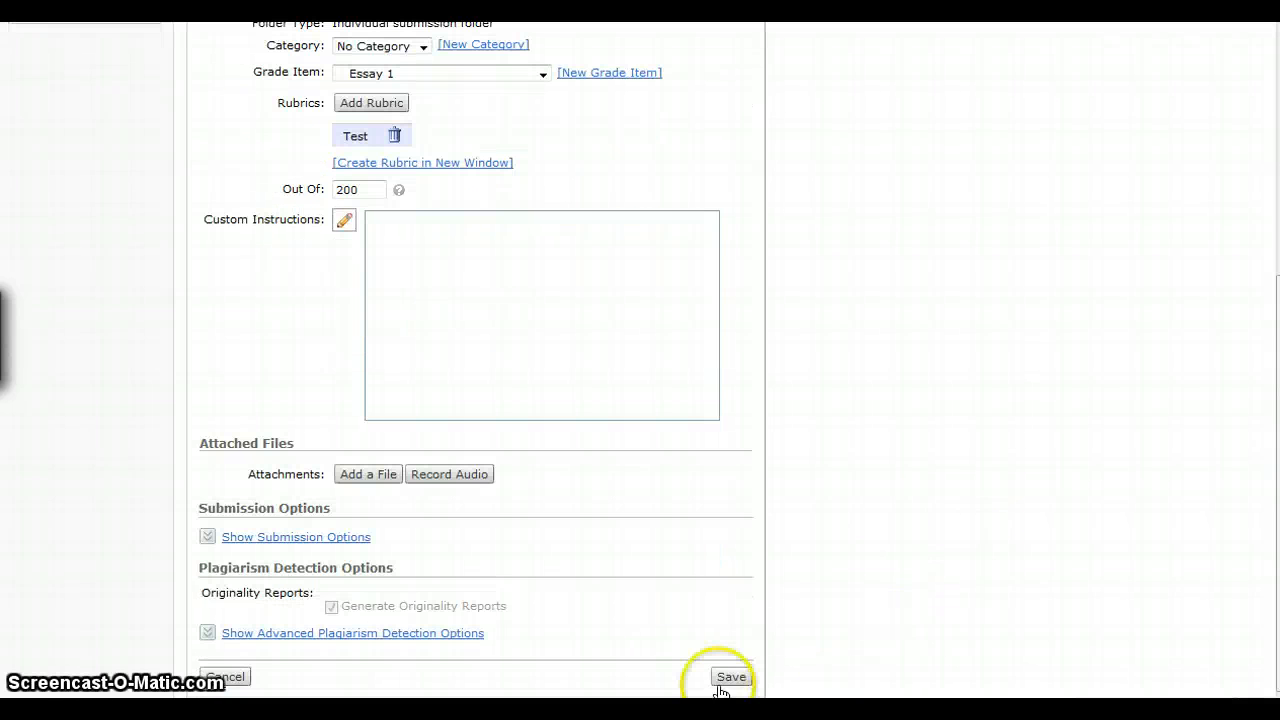
left_click(721, 677)
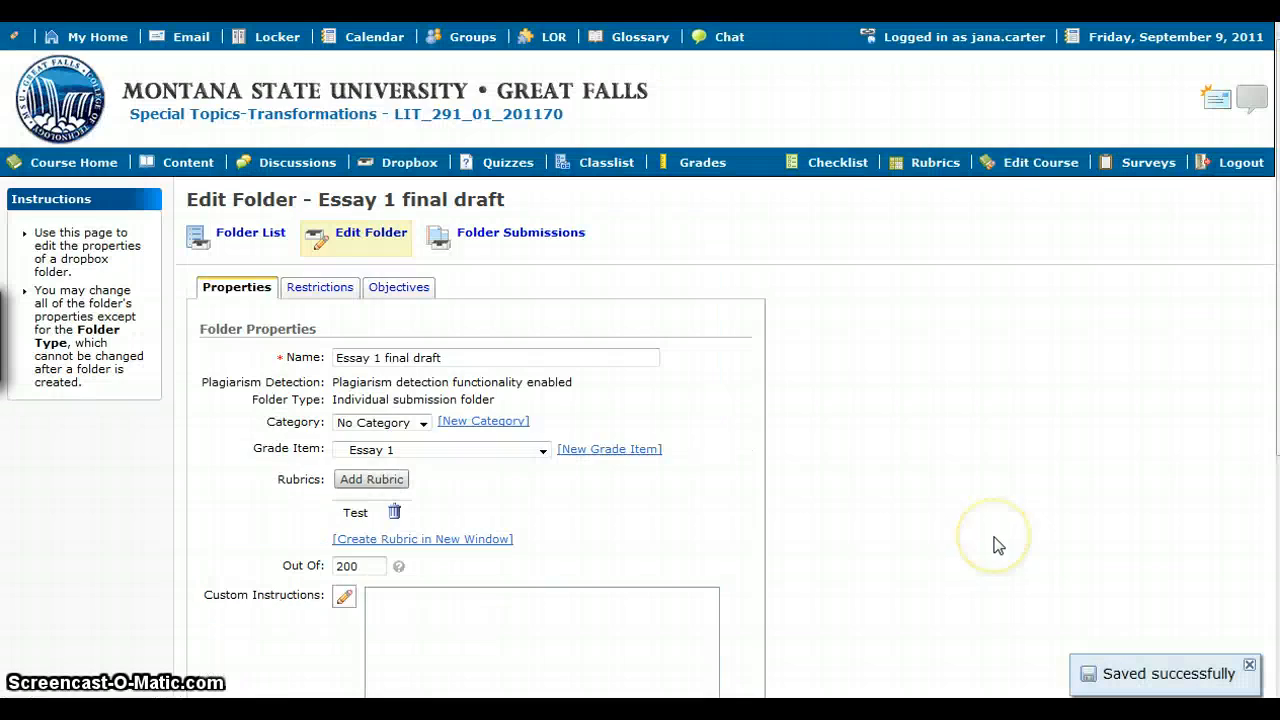
scroll(997, 545, "down", 4)
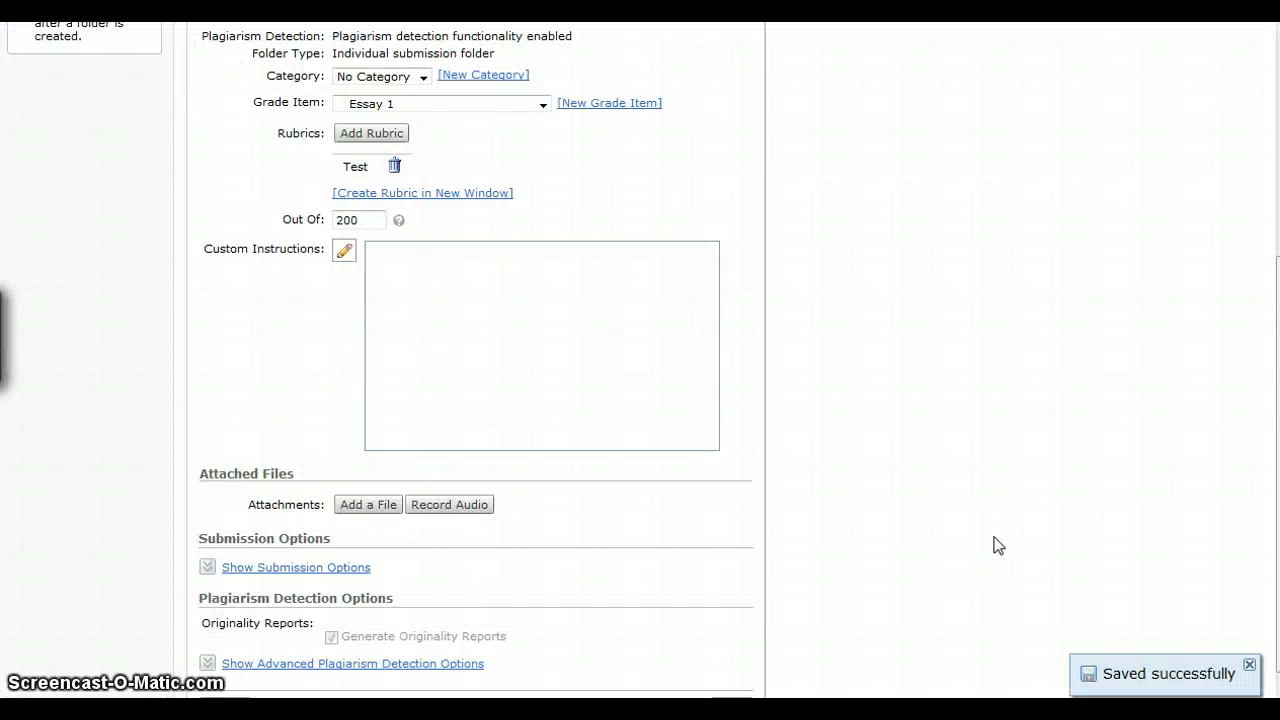
scroll(826, 565, "down", 1)
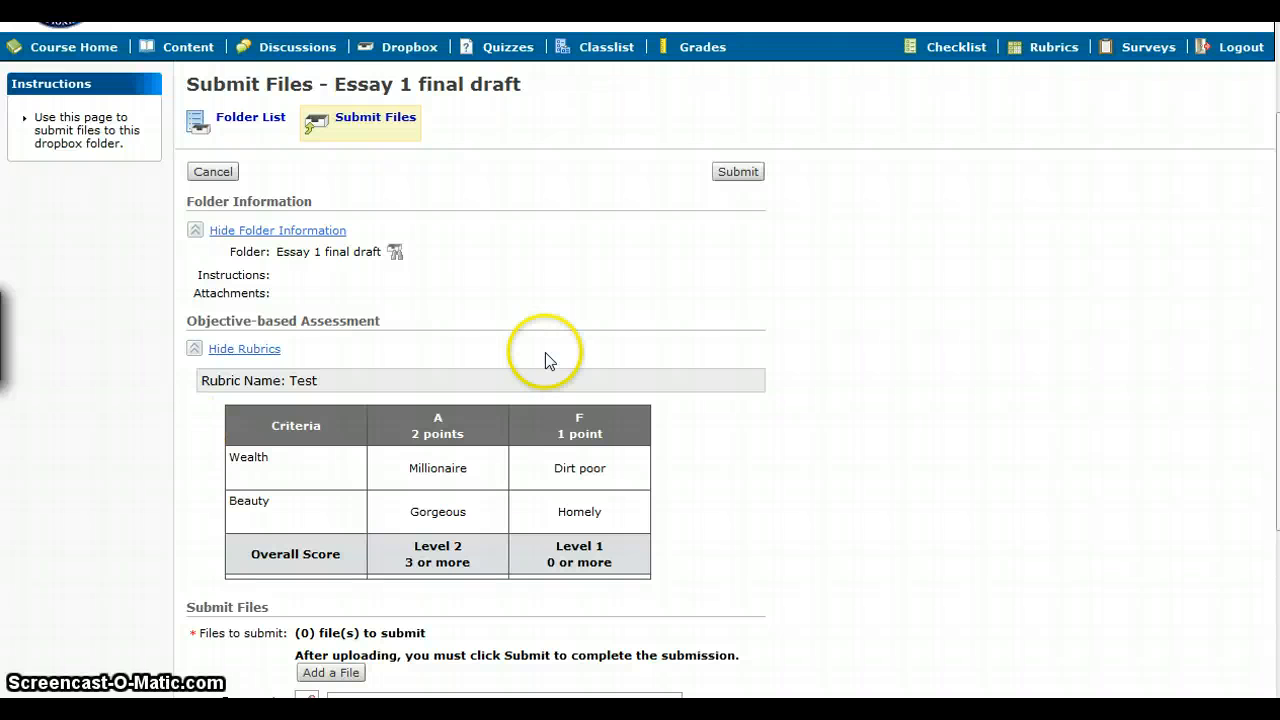
- Examine how the Test rubric is presented to students on the file submission page of the "Essay 1 final draft" folder
scroll(777, 445, "down", 1)
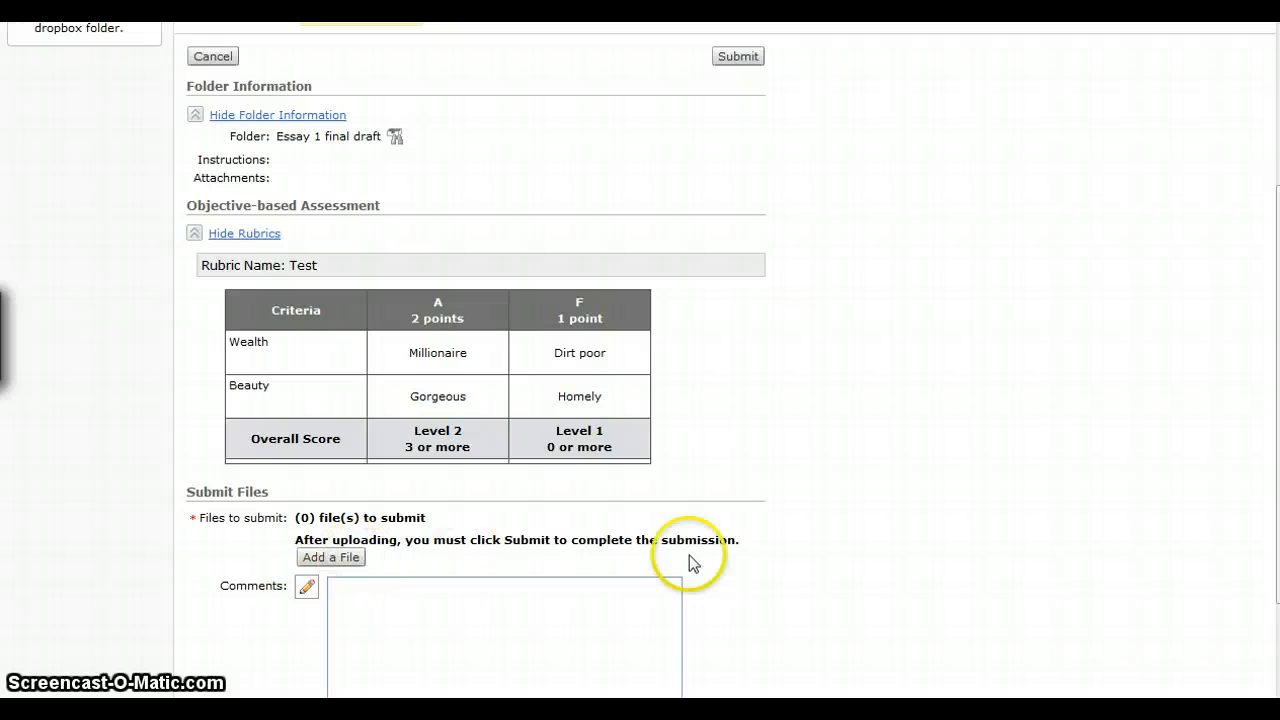
scroll(850, 558, "down", 1)
scroll(850, 558, "up", 1)
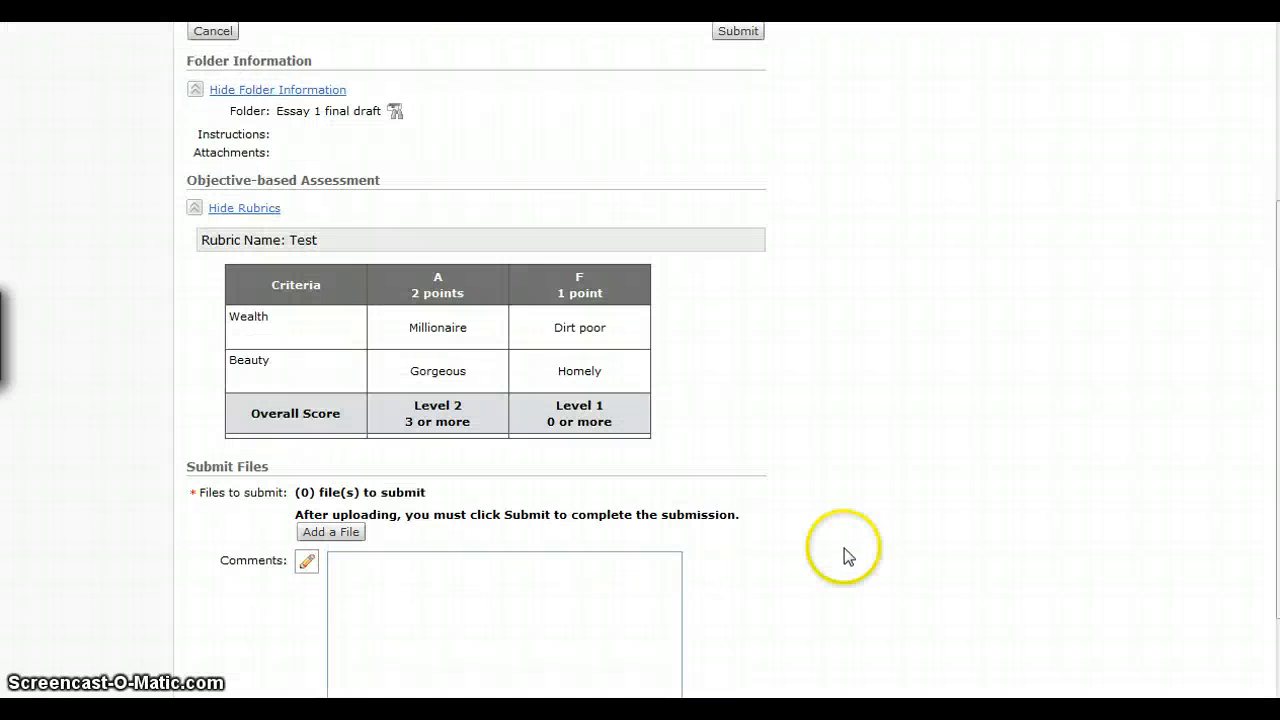